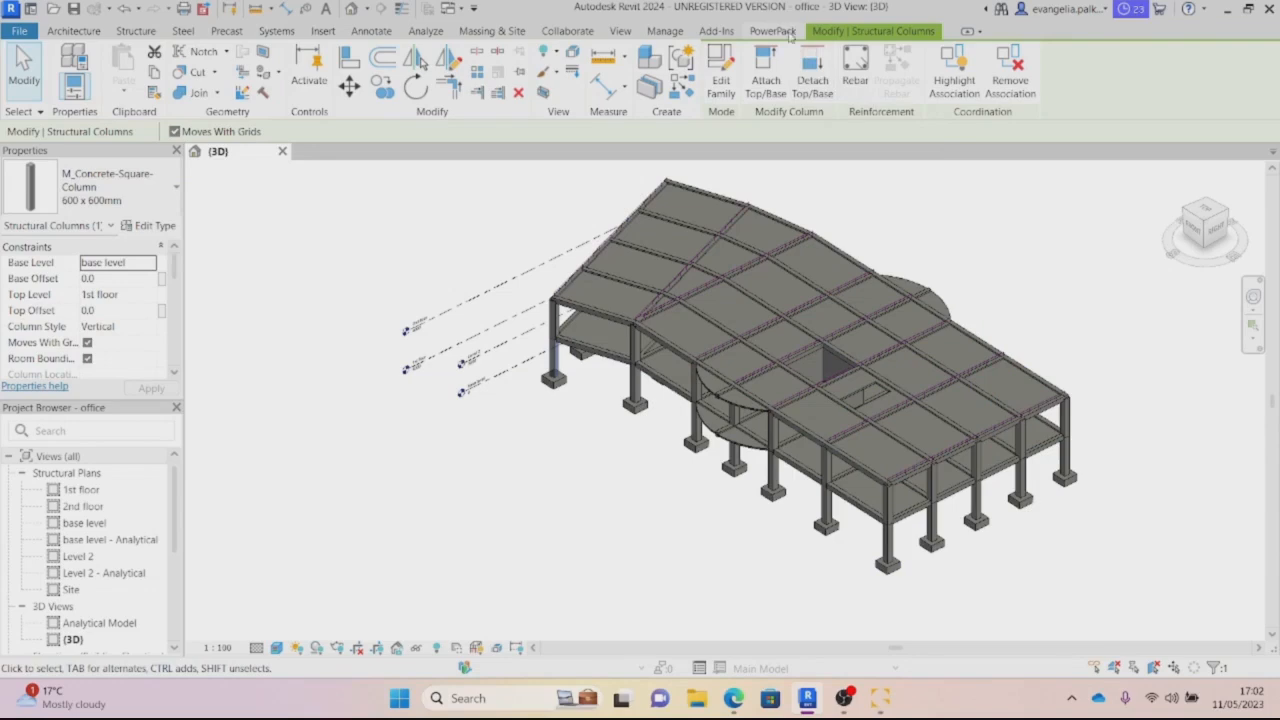
Turn off Automate Analytical Model in the PowerPack structural tools
left_click(773, 31)
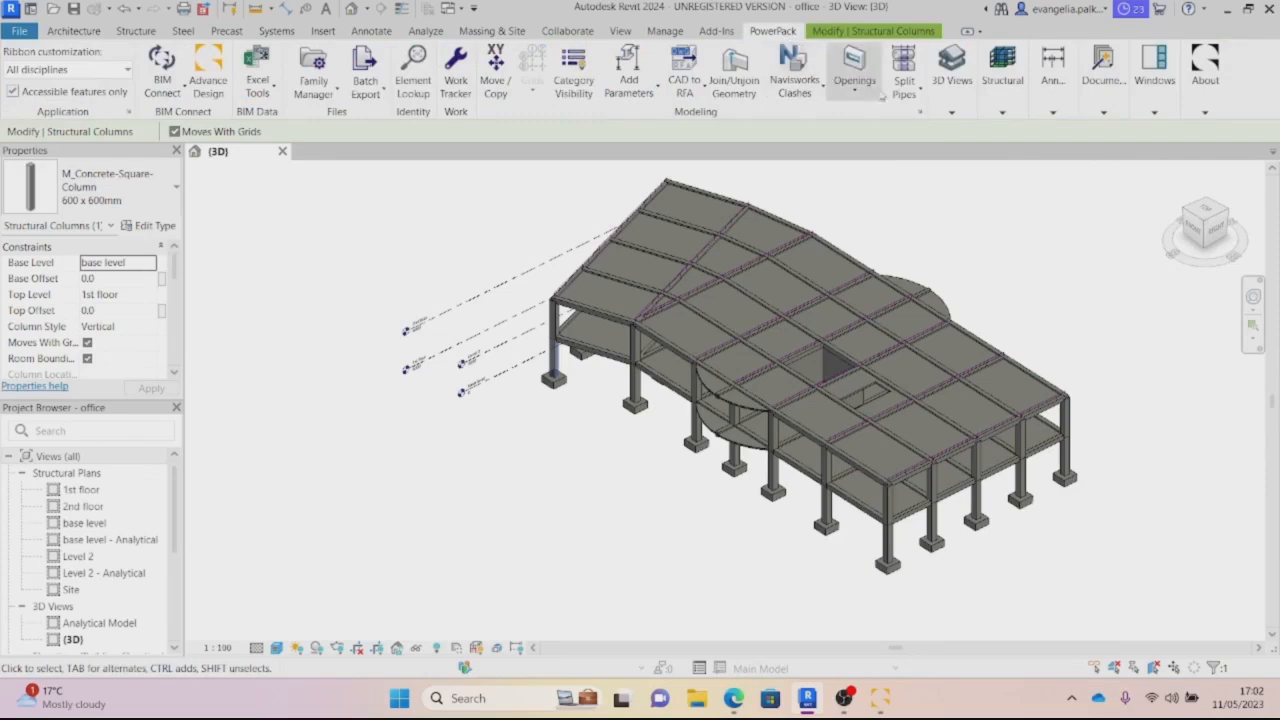
left_click(1005, 68)
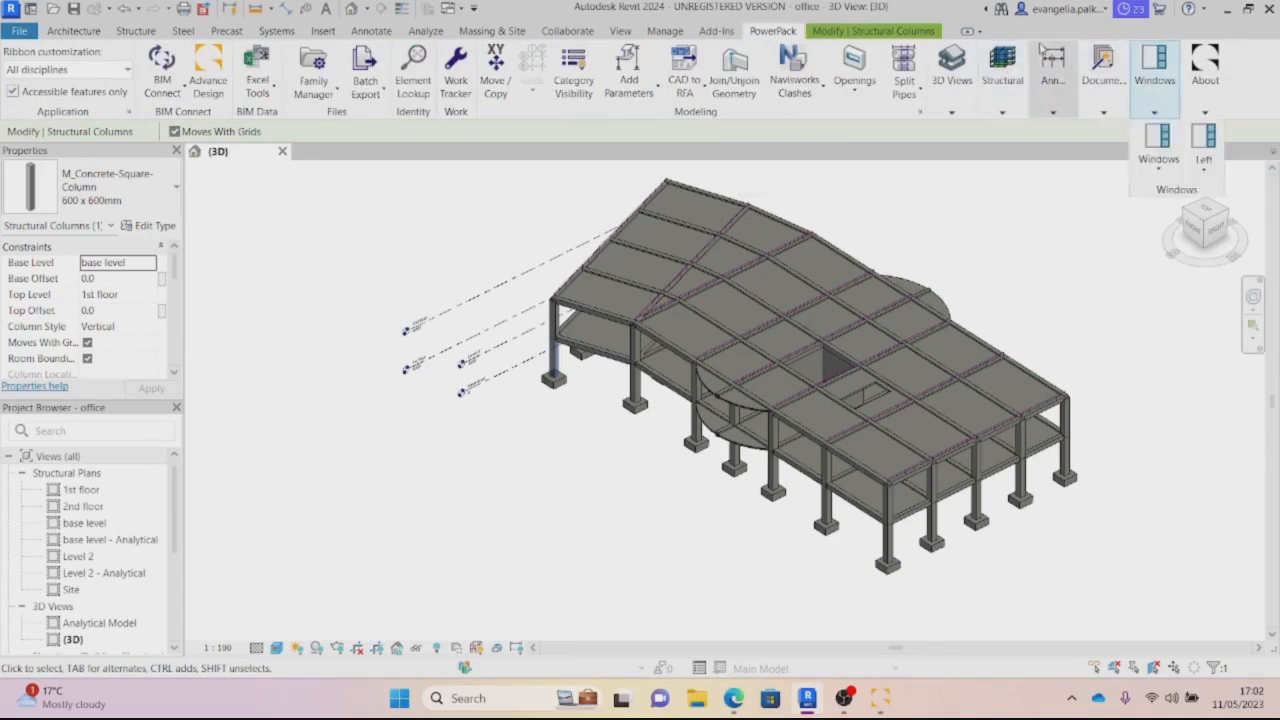
mouse_move(1103, 68)
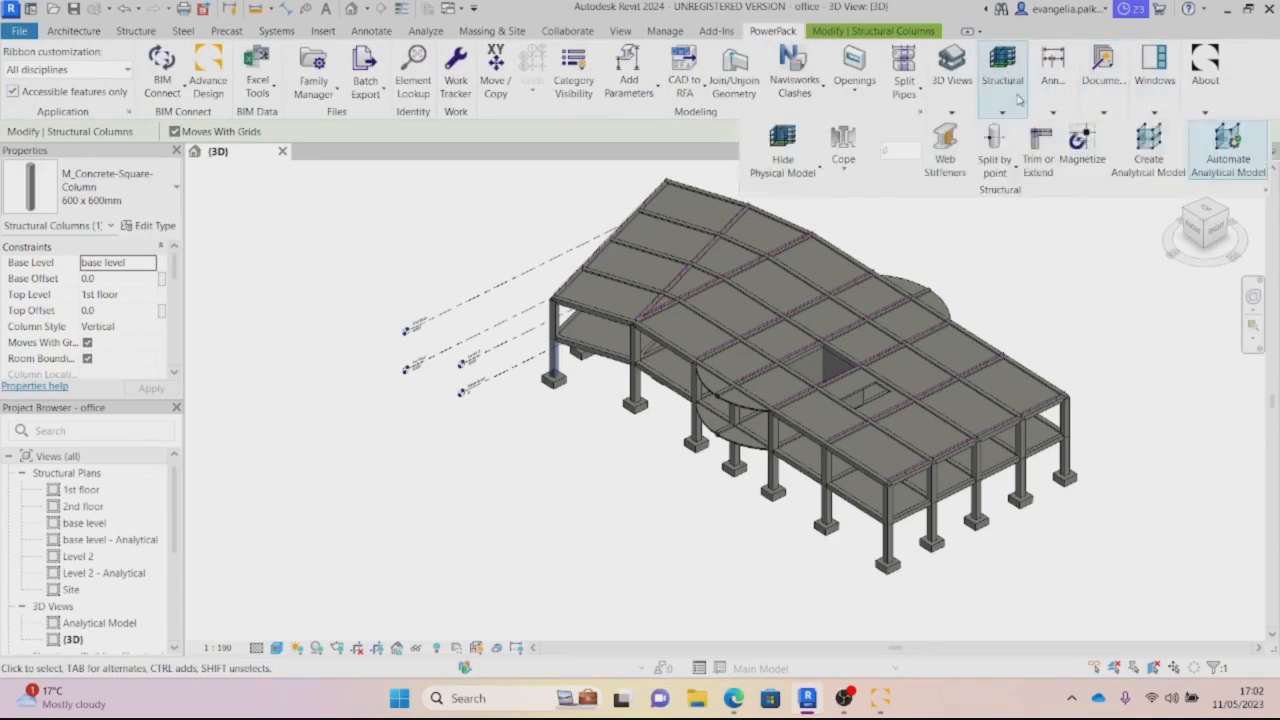
mouse_move(1005, 95)
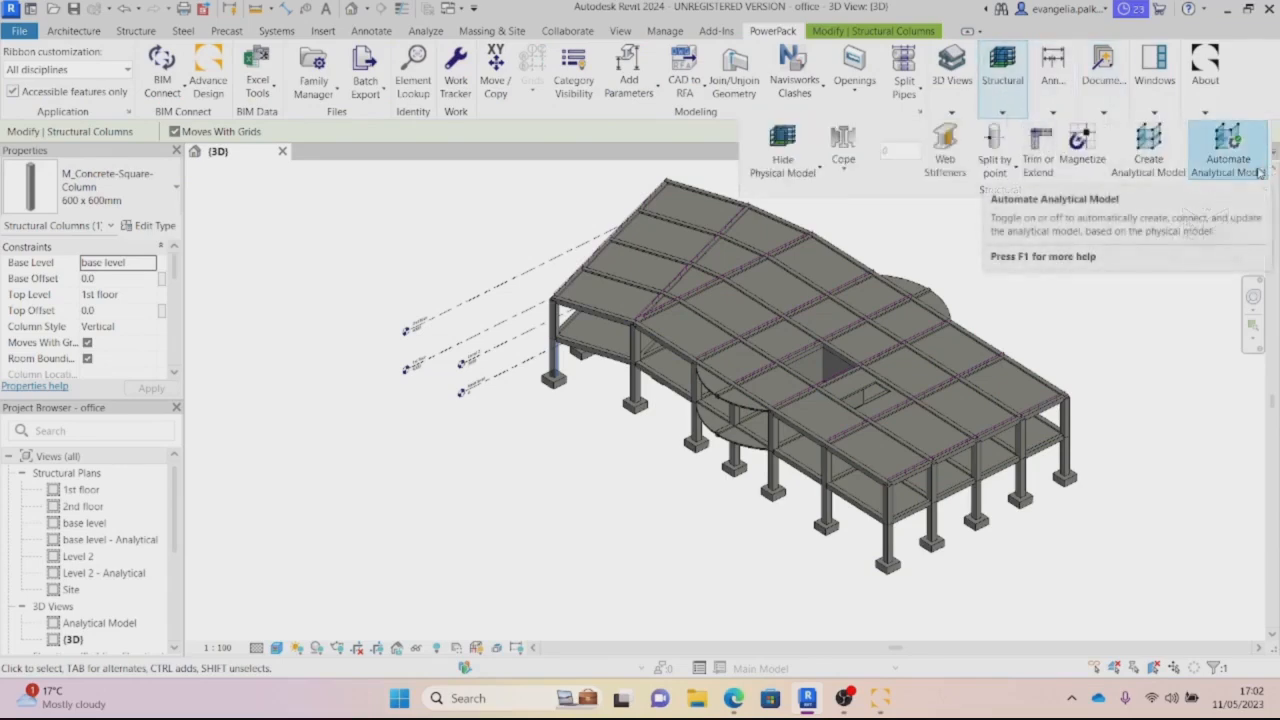
left_click(1255, 173)
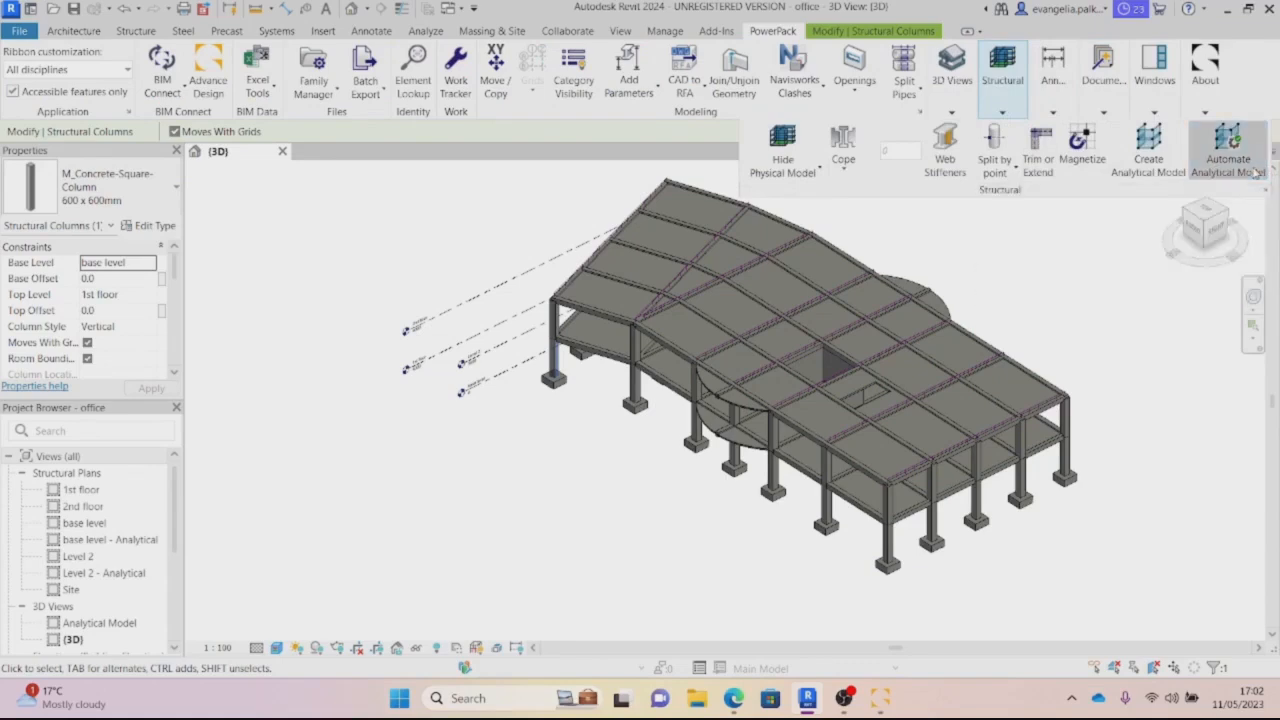
Select the entire building with its slabs, frames and footings, and toggle Automate Analytical Model on and off again
left_click_drag(446, 191, 1105, 563)
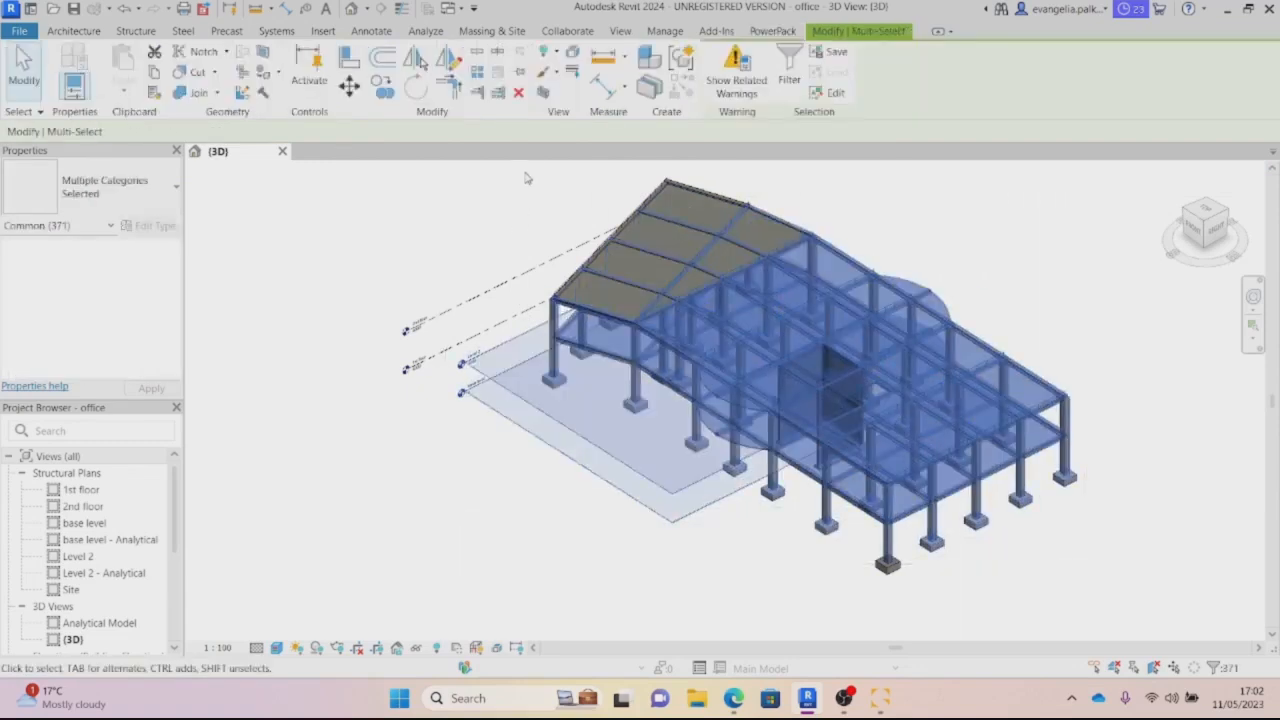
left_click_drag(524, 168, 1111, 599)
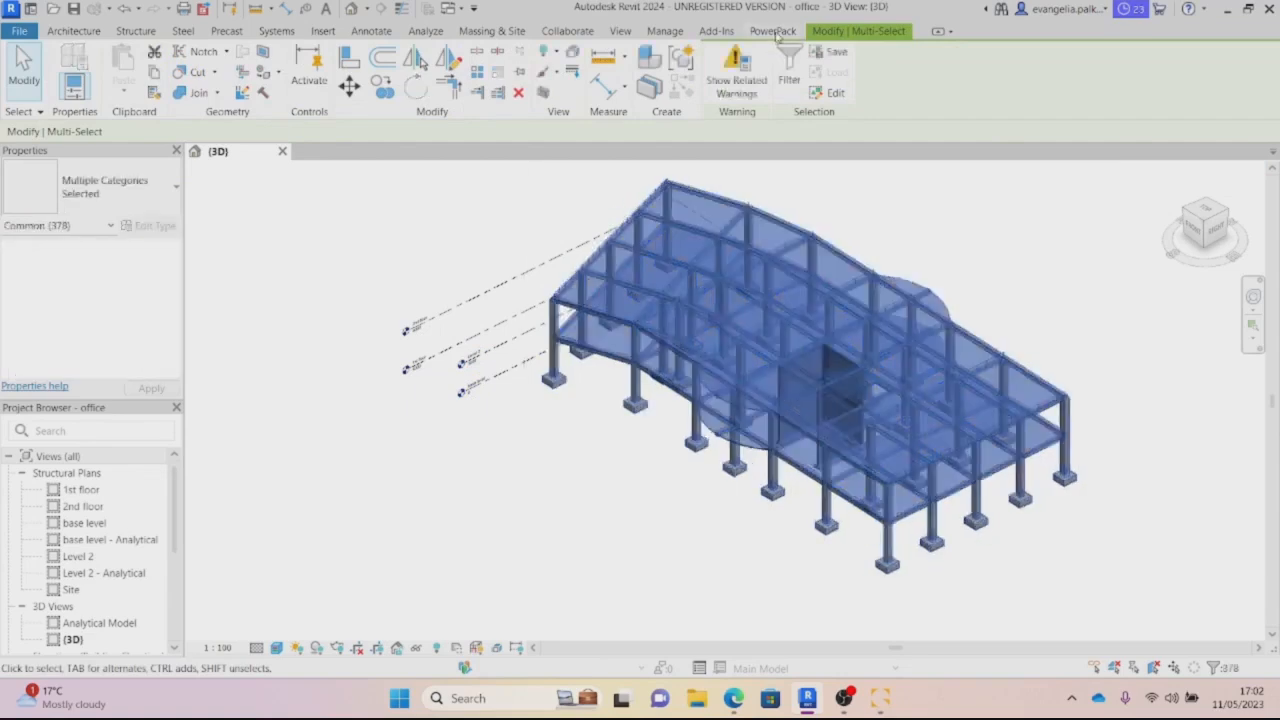
left_click(773, 31)
left_click(1003, 112)
left_click(1006, 112)
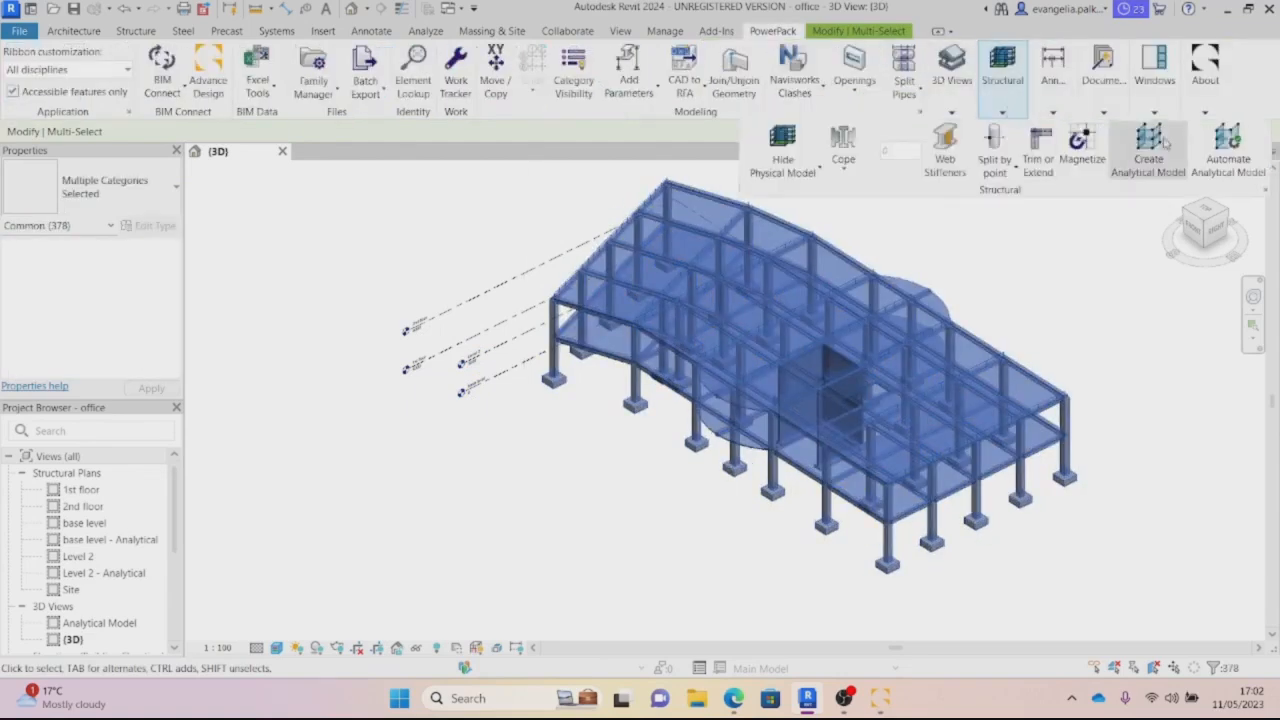
left_click(1214, 148)
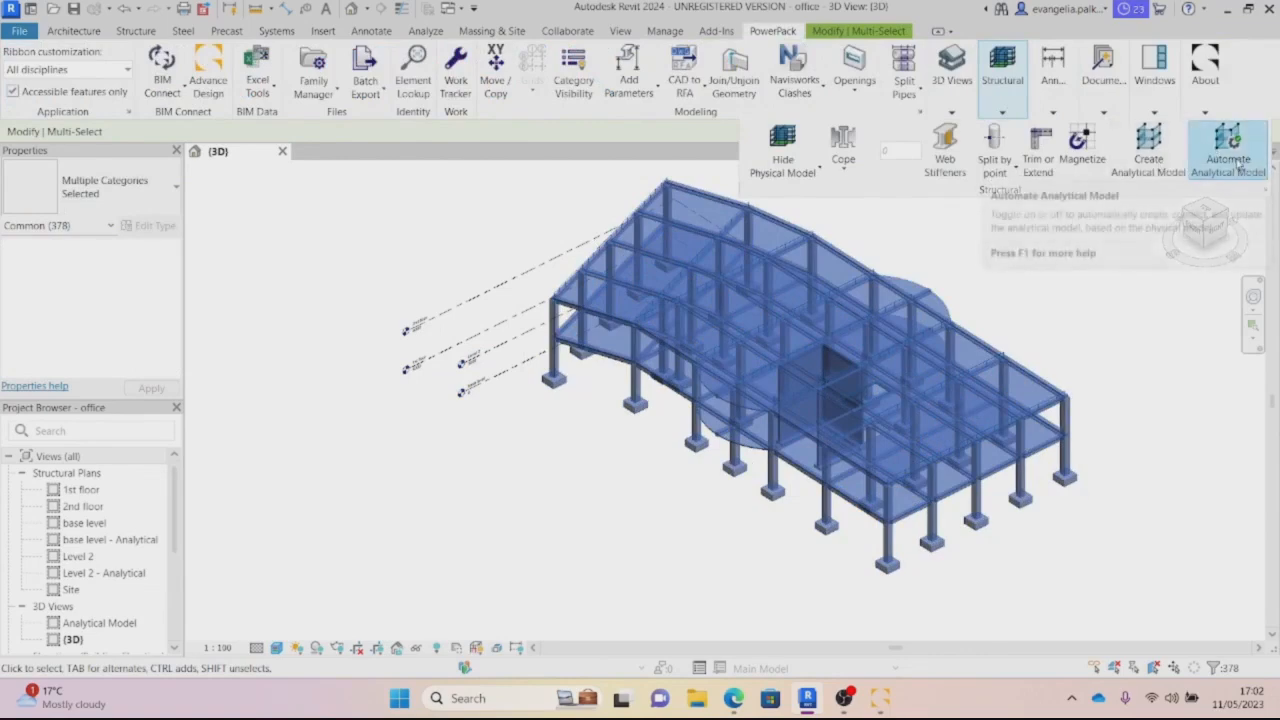
left_click(1238, 164)
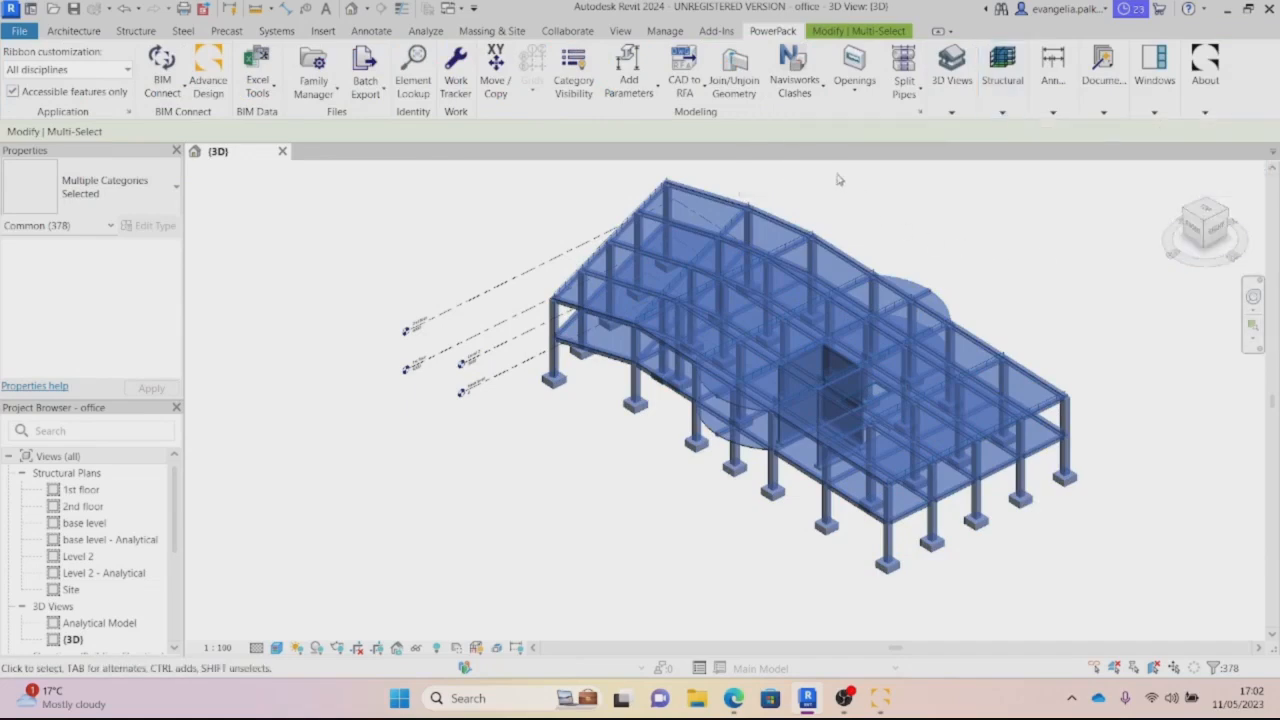
Hide the physical model in the 3D view and inspect the analytical member of the building's end column
mouse_move(1005, 98)
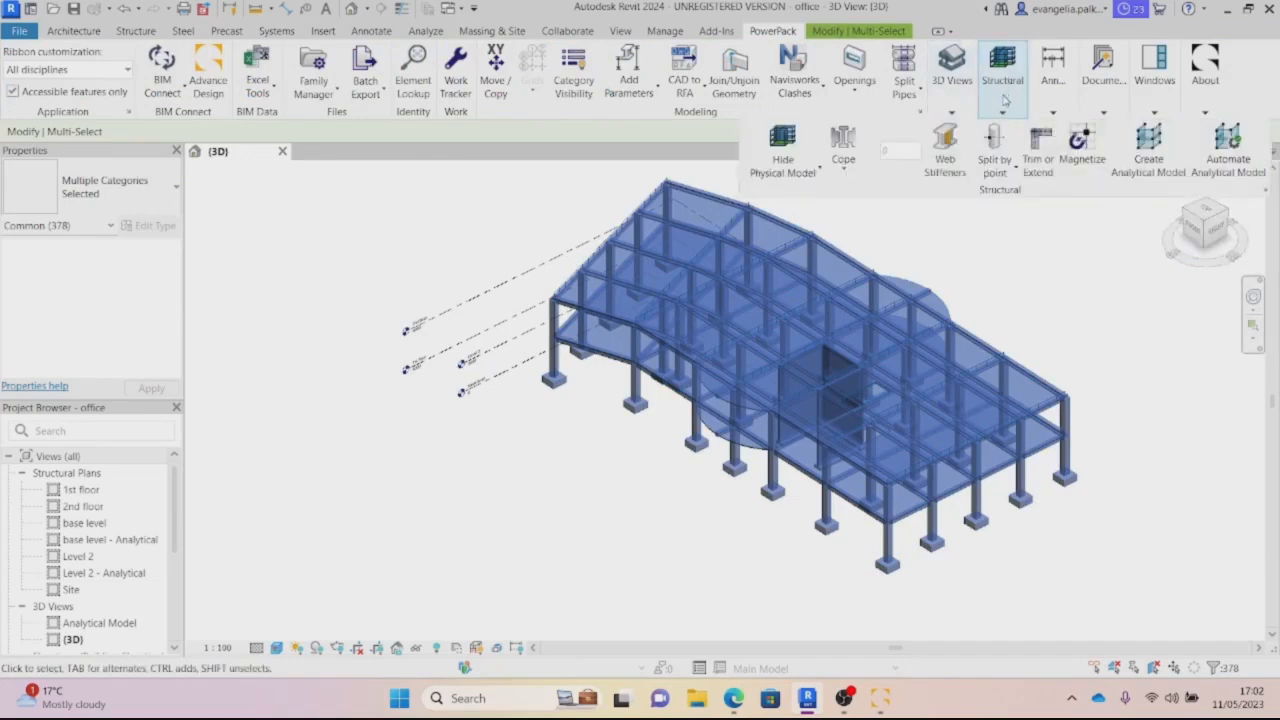
left_click(819, 167)
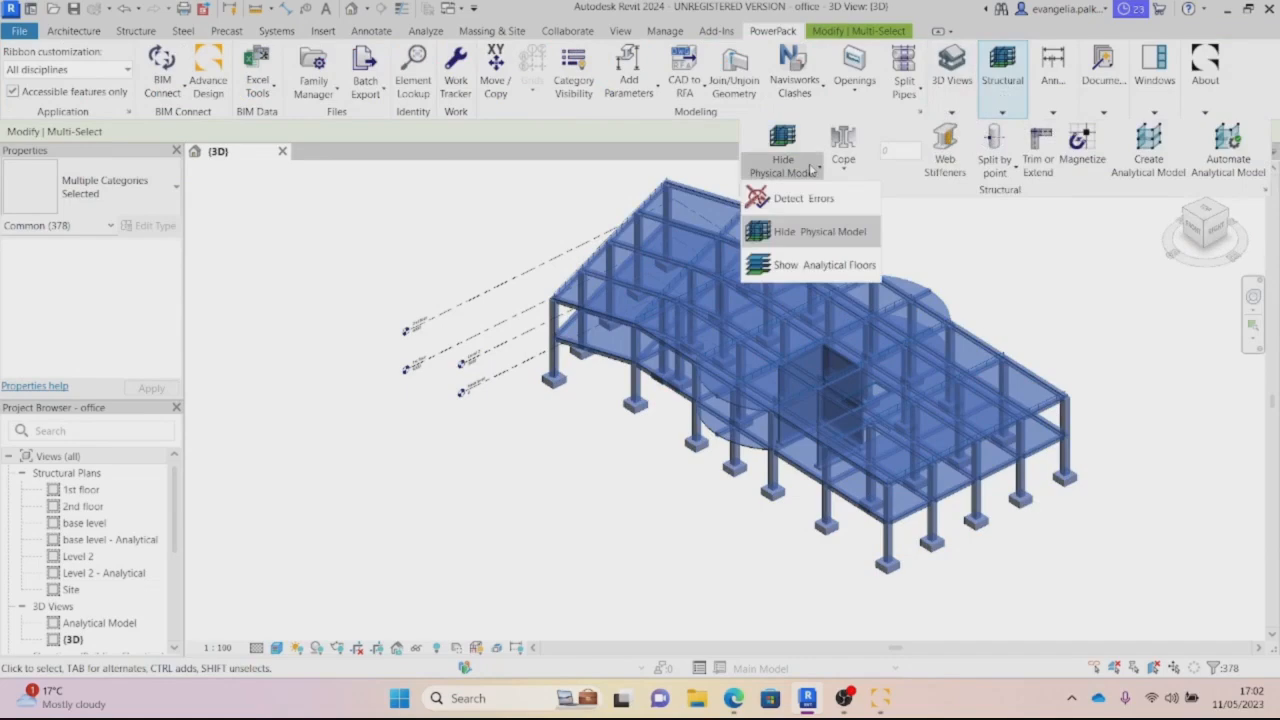
left_click(835, 246)
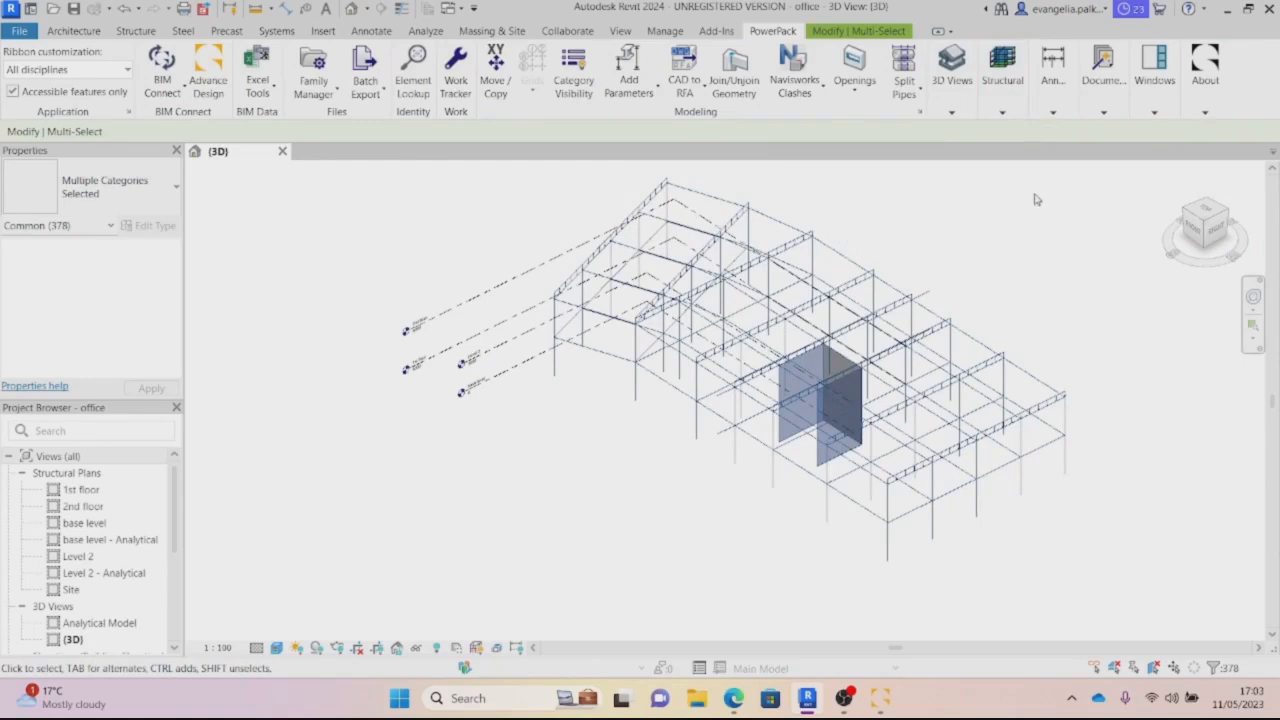
left_click(554, 358)
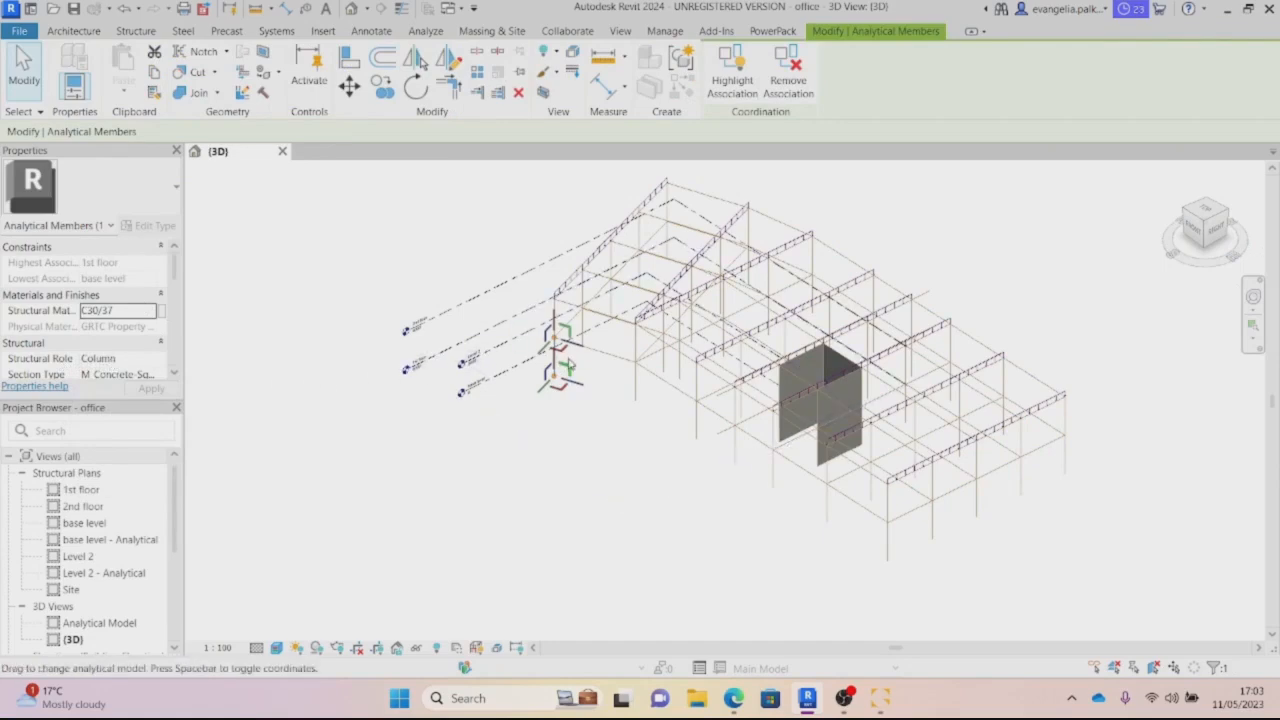
left_click(610, 357)
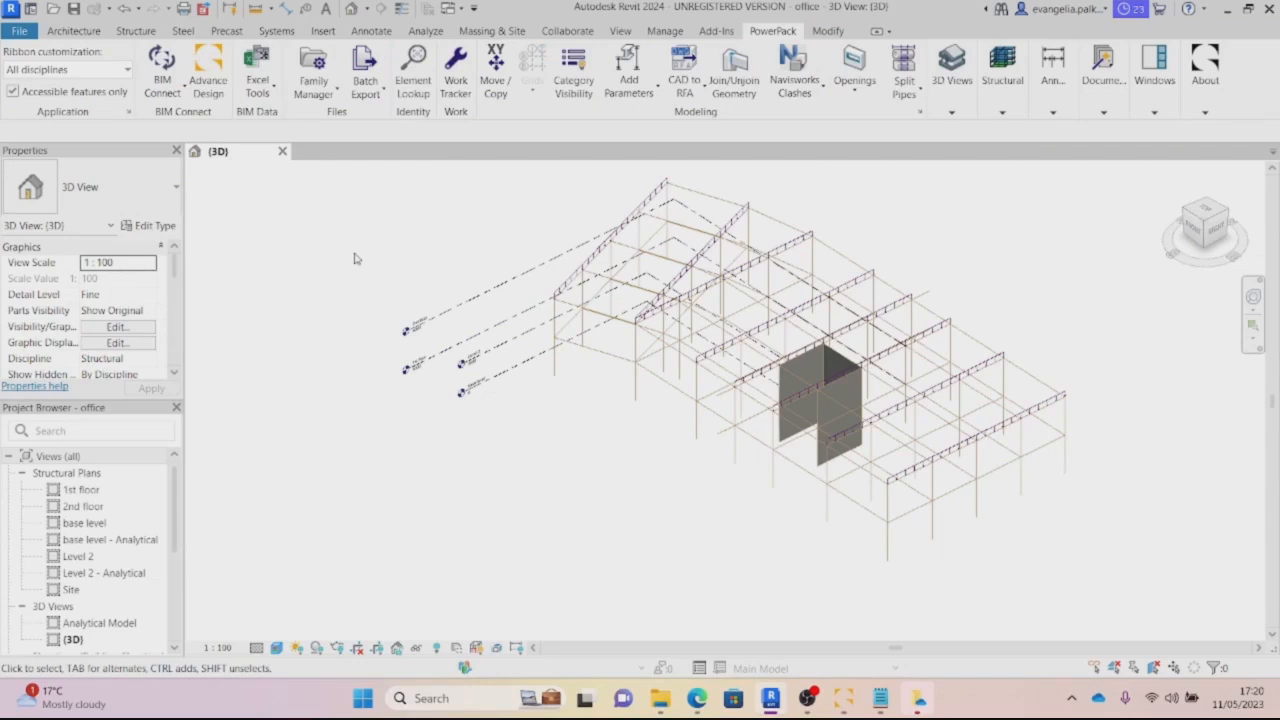
Send the Revit model to Advance Design through the PowerPack link and accept generating a report
left_click(161, 88)
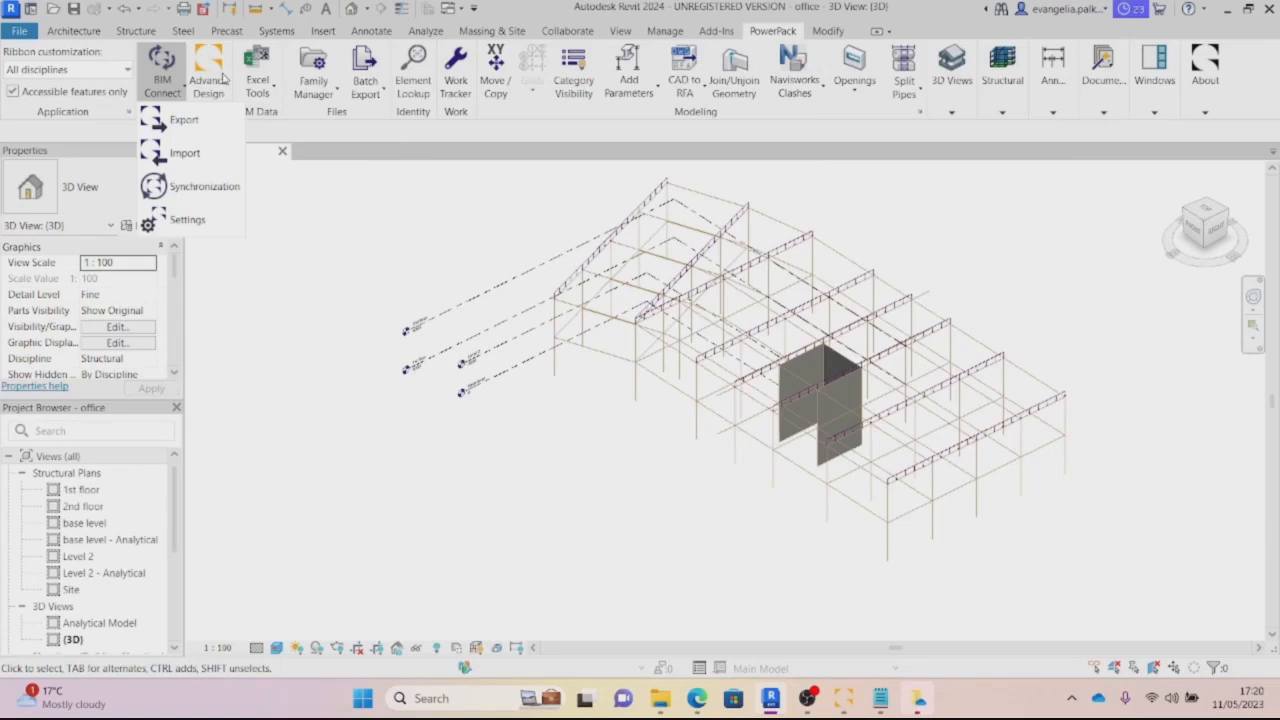
left_click(224, 78)
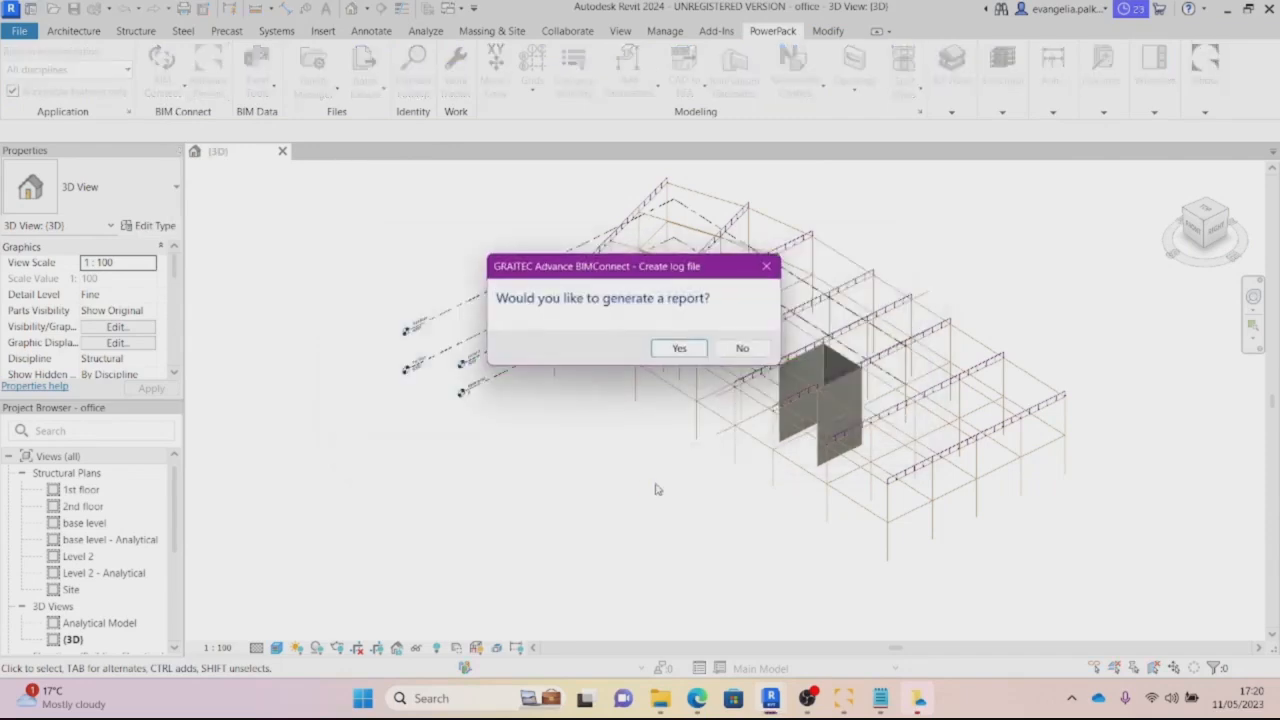
left_click(706, 349)
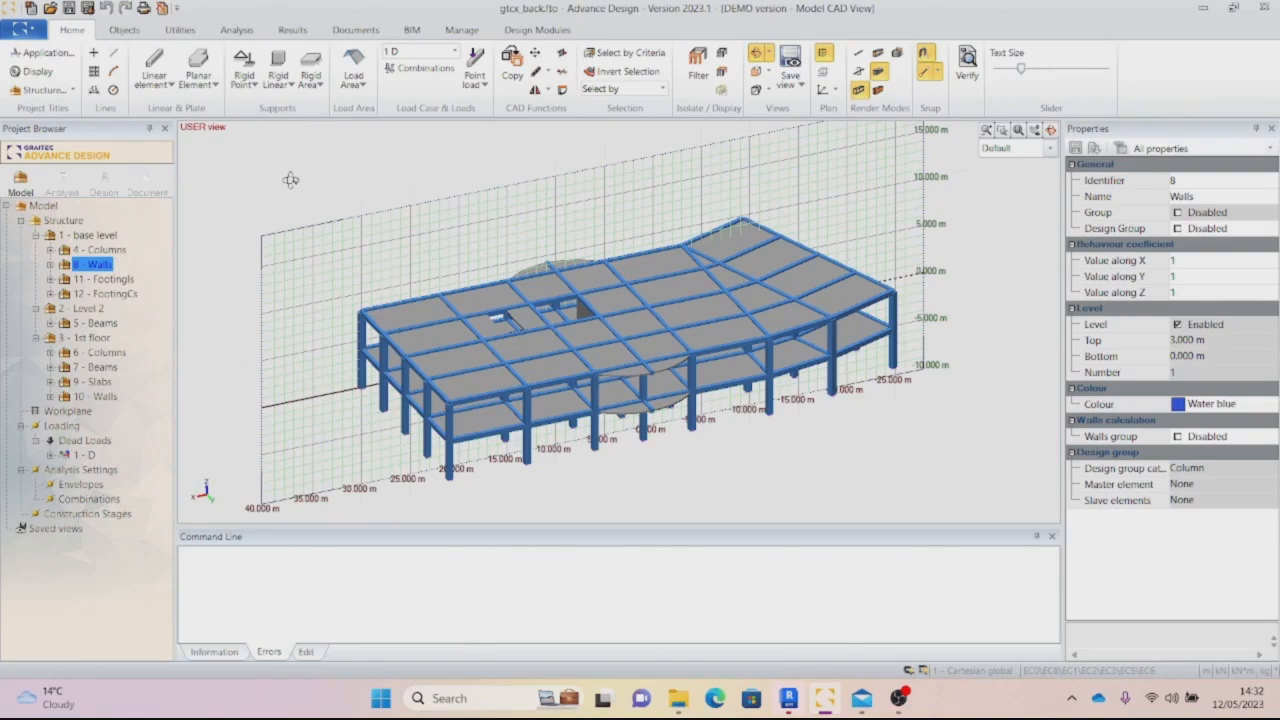
Generate simplified load combinations for ULS STR/GEO, SLS characteristic and SLS quasi-permanent, and accept the combination list
left_click(400, 78)
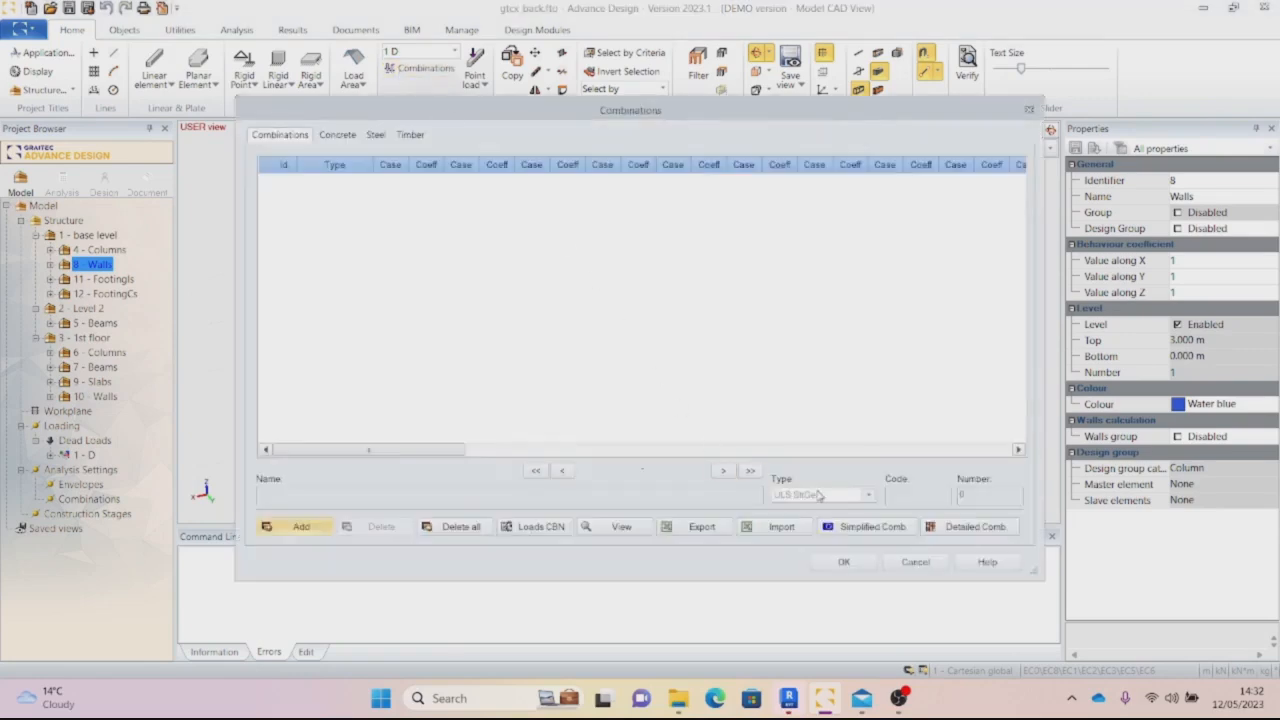
left_click(873, 532)
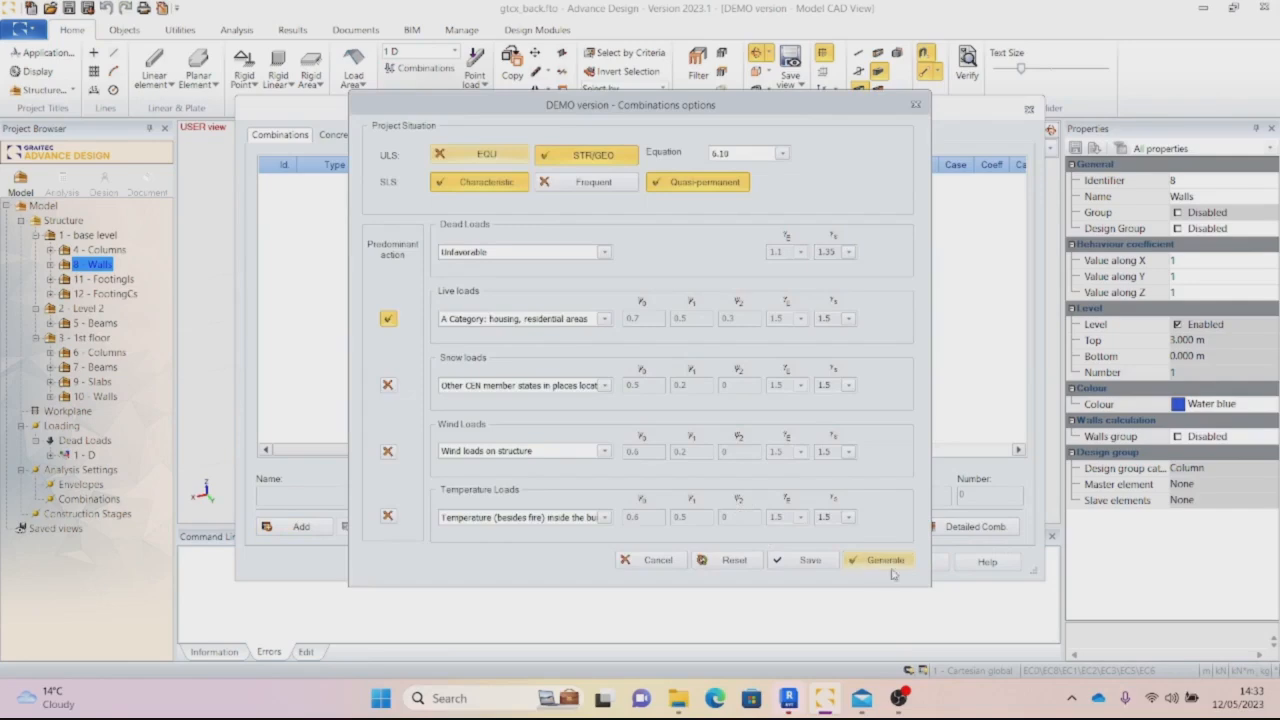
left_click(898, 566)
left_click(634, 375)
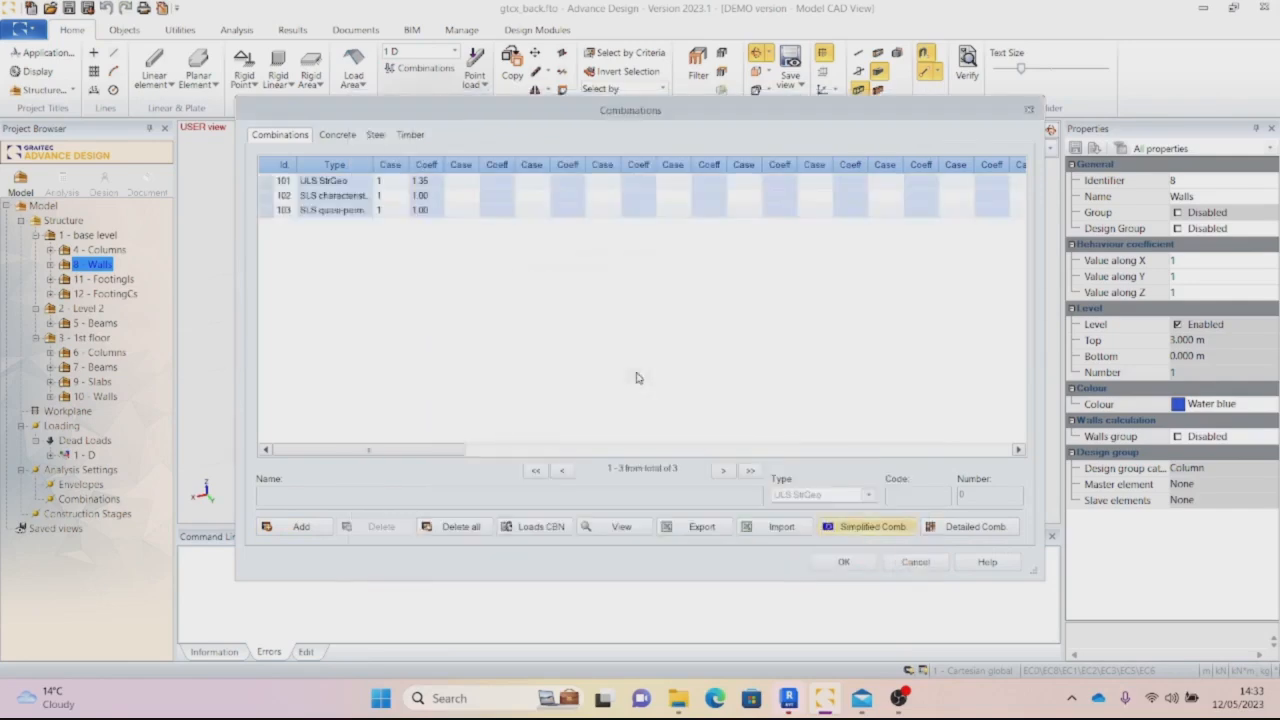
left_click(855, 565)
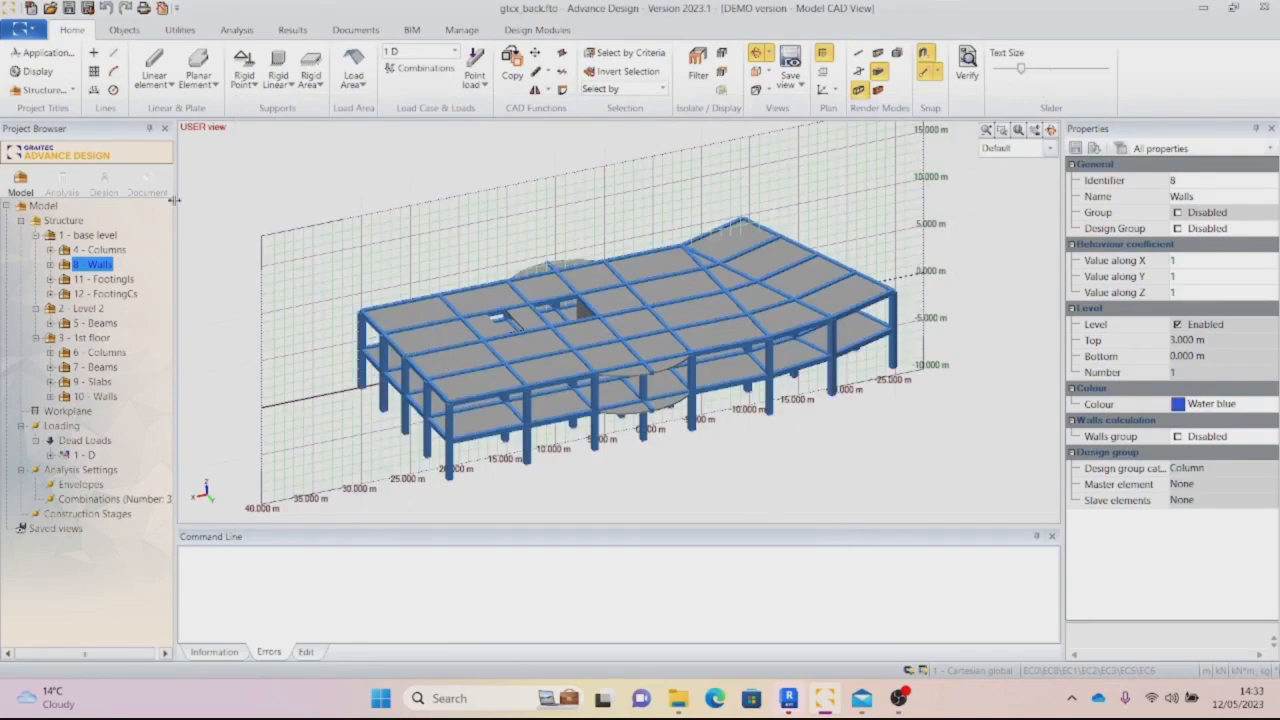
Run Check control on the imported structural model
left_click(196, 30)
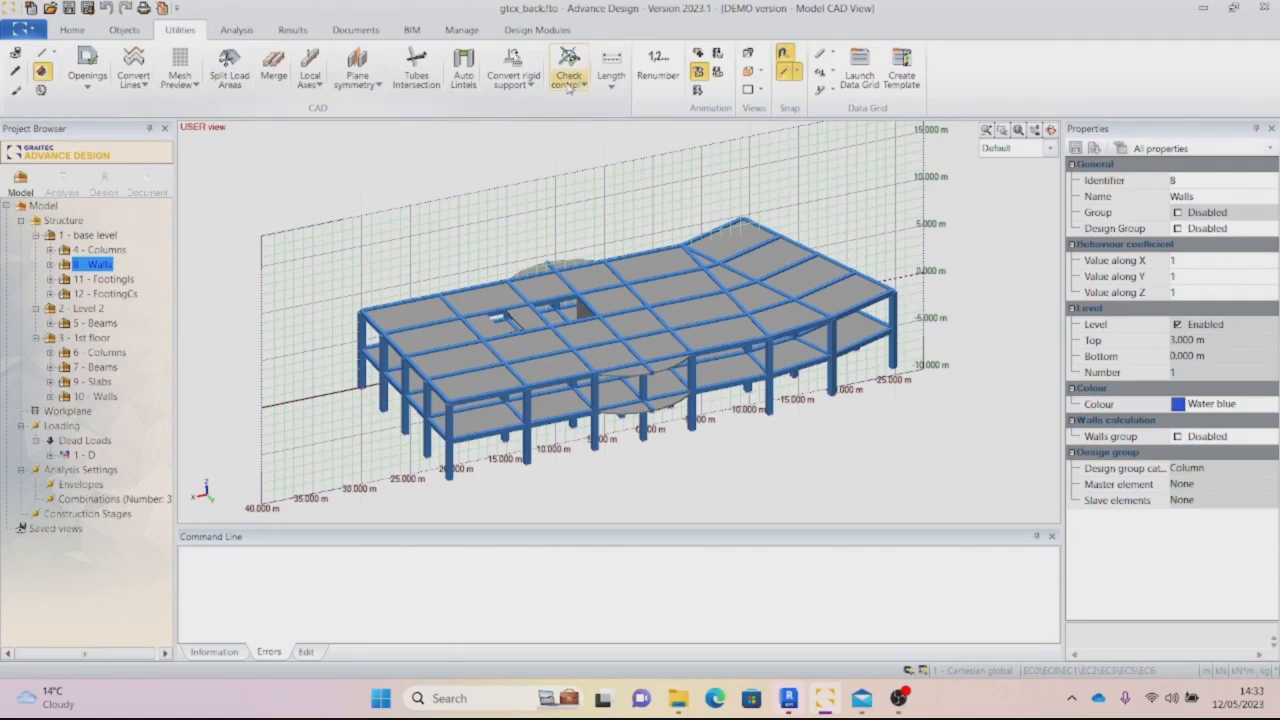
left_click(568, 86)
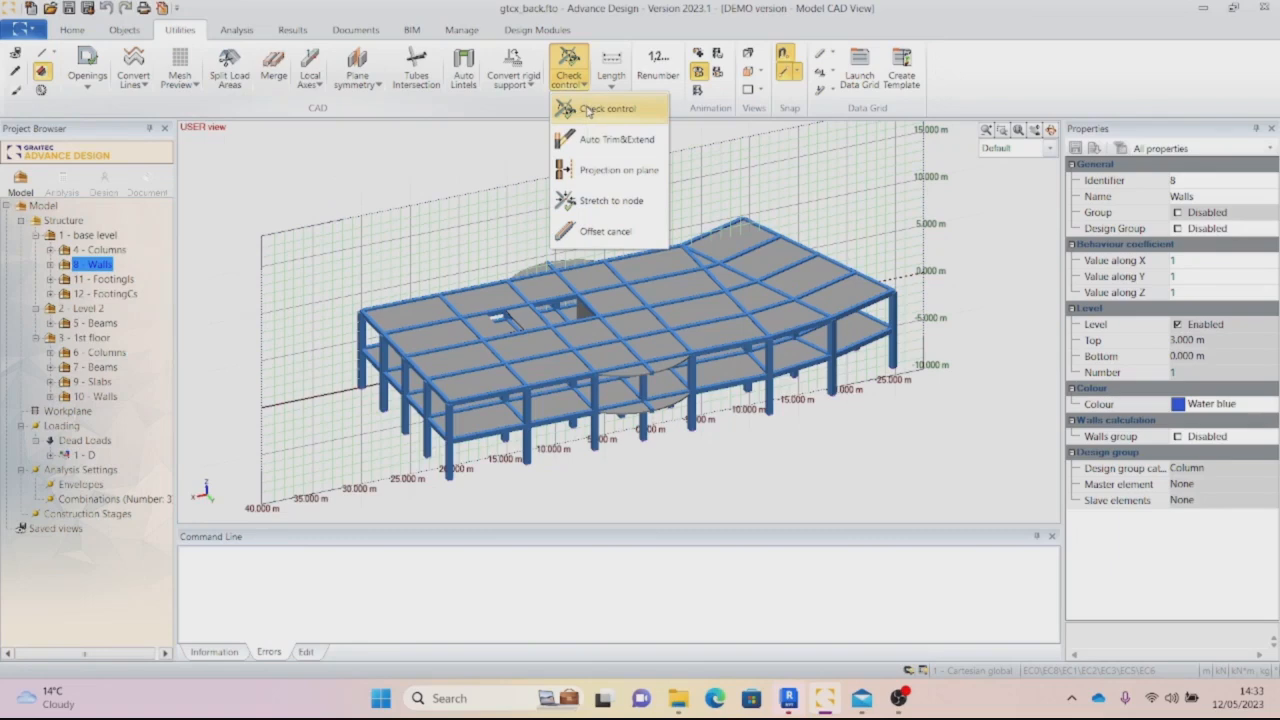
left_click(588, 111)
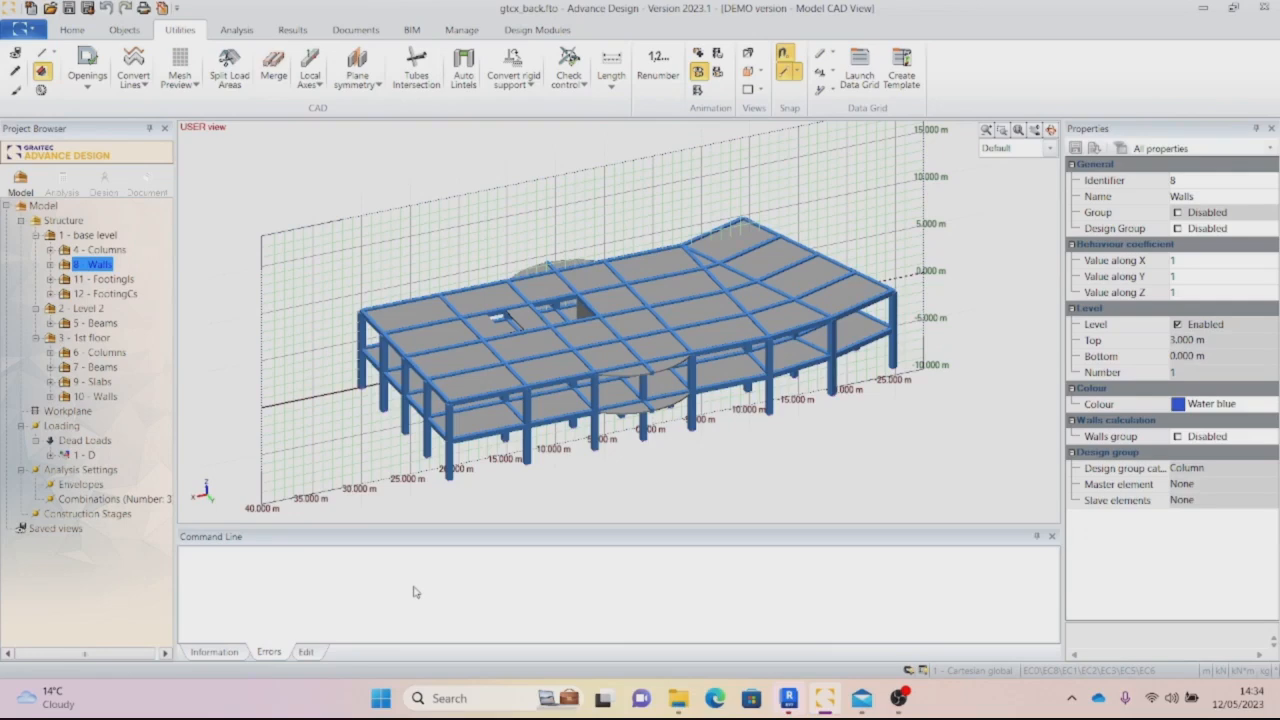
Create a new analysis model and launch its verification, meshing, evaluation and FE calculation
left_click(64, 178)
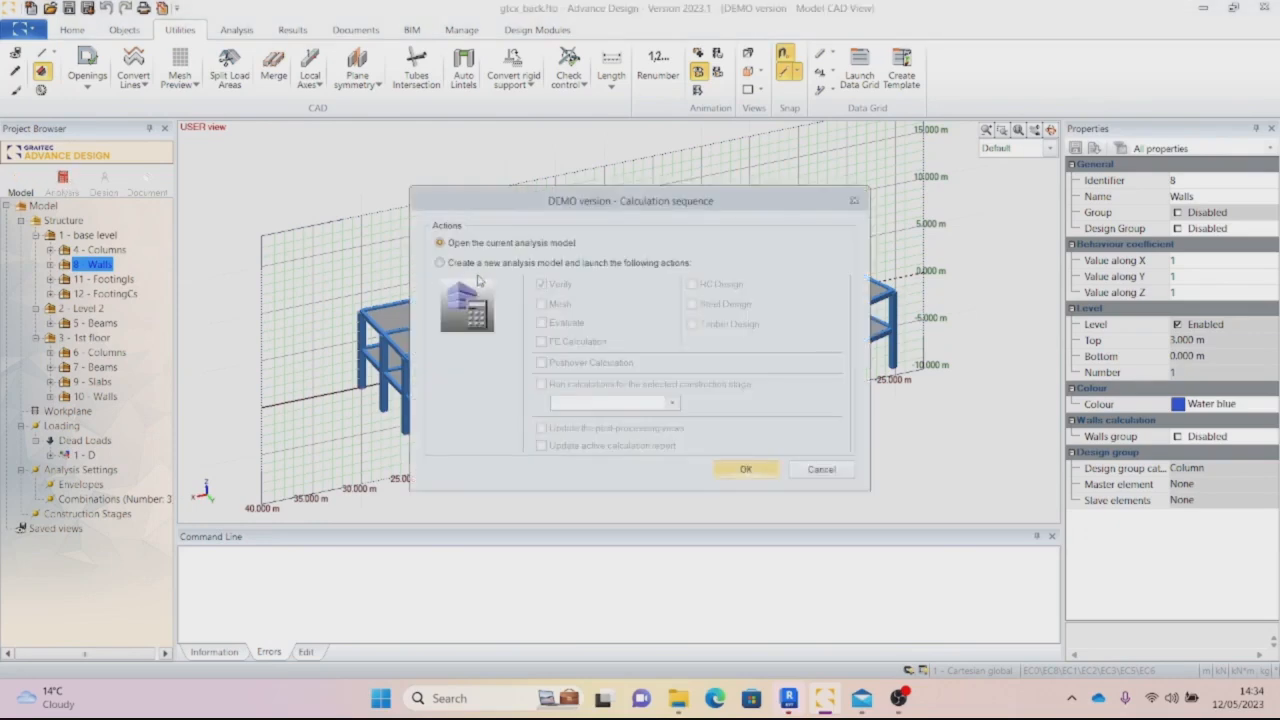
left_click(605, 345)
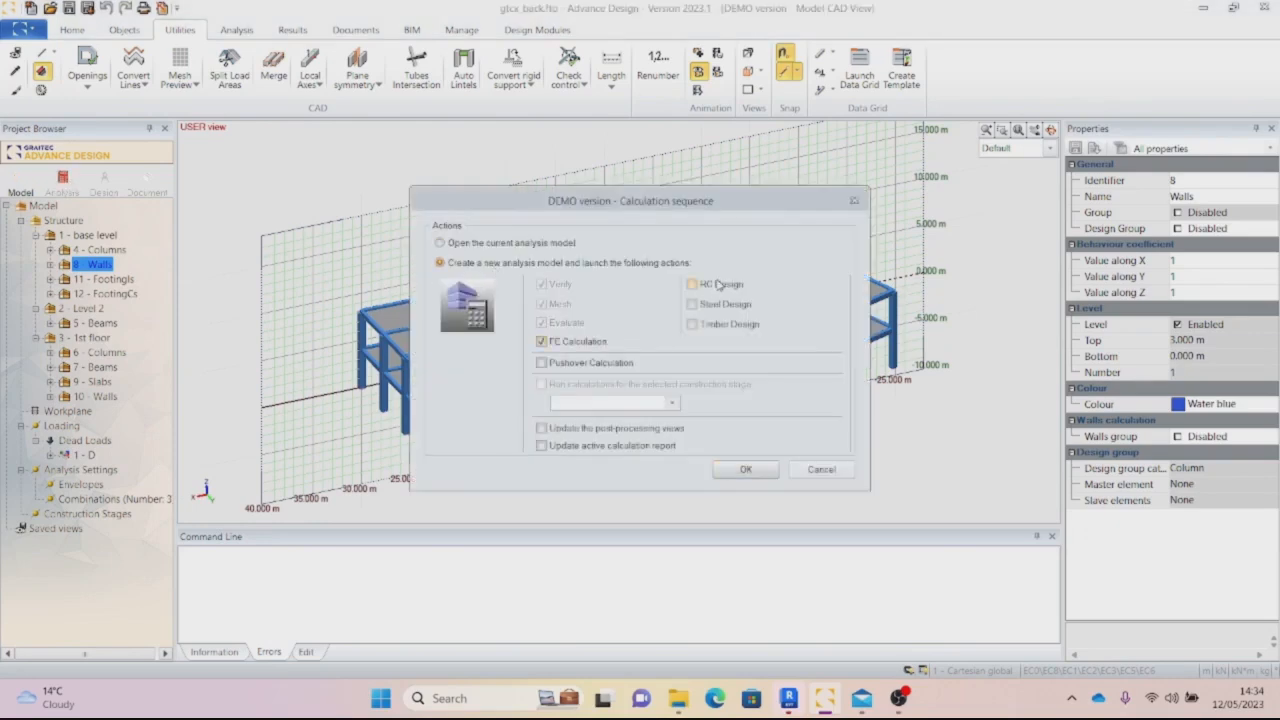
left_click(745, 469)
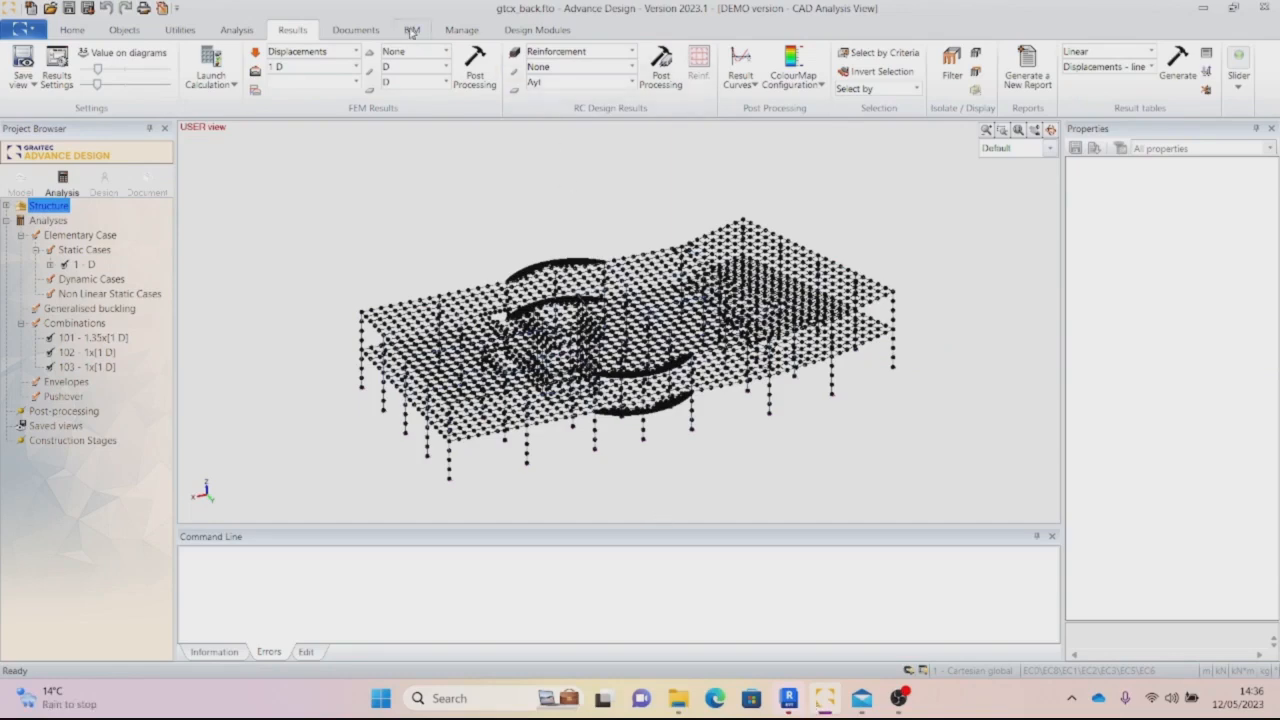
Post-process the Forces results for load case 1 D, showing bending moment My on the linear elements
left_click(356, 67)
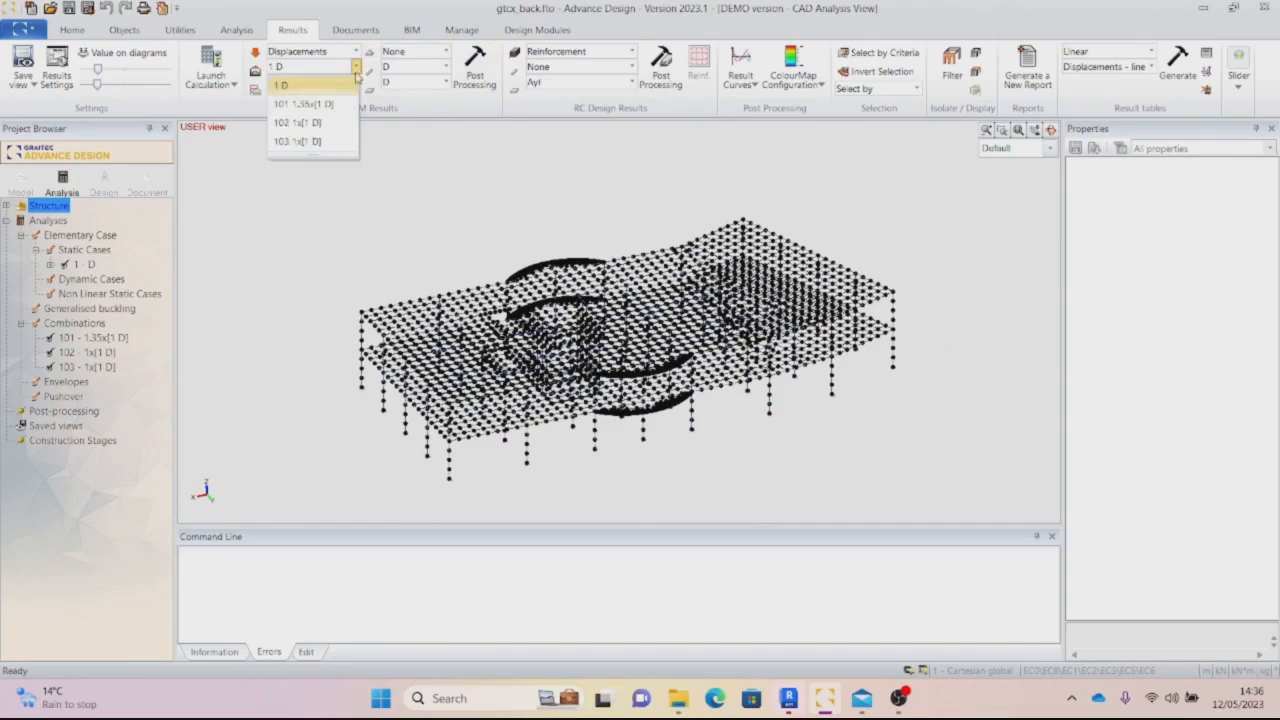
left_click(356, 51)
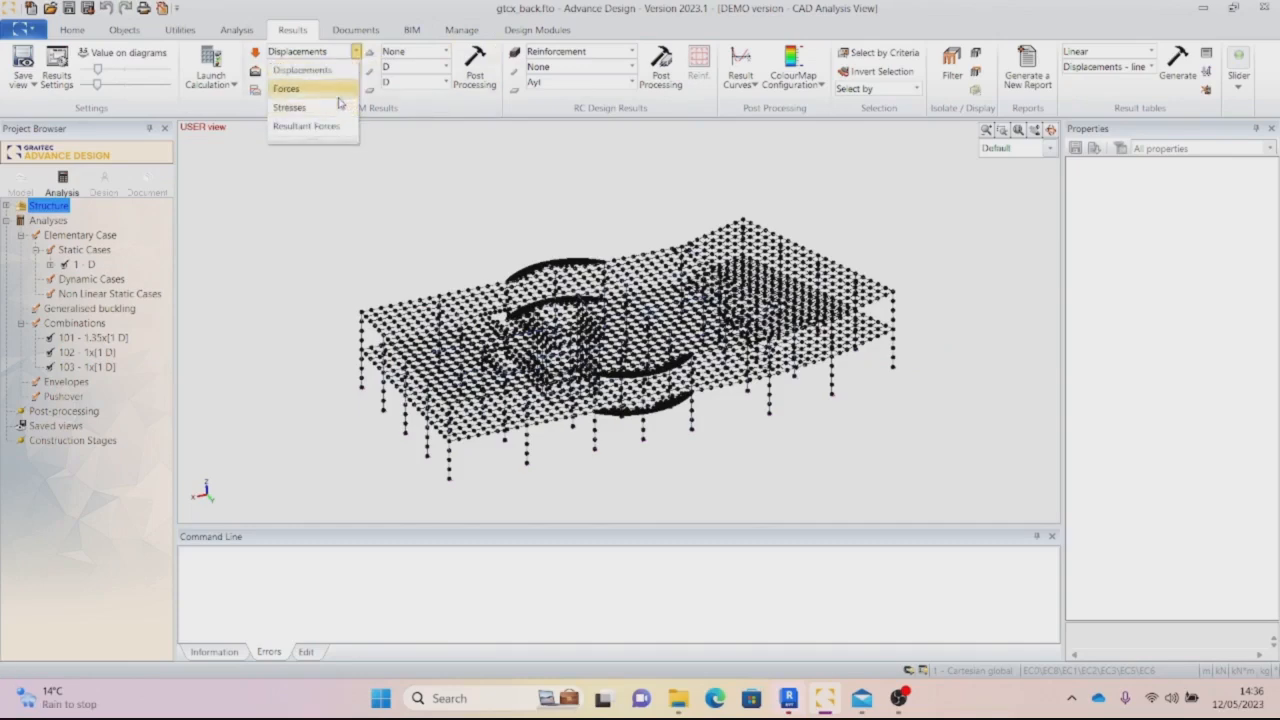
left_click(295, 88)
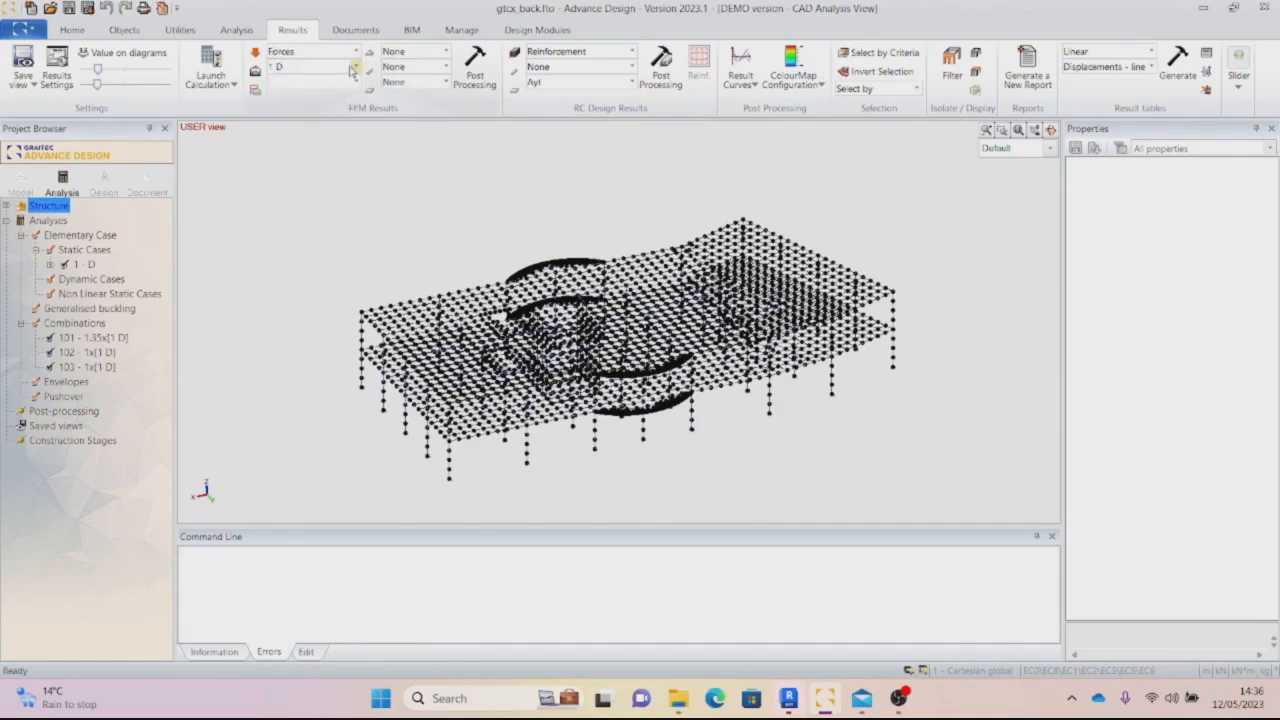
left_click(354, 67)
left_click(345, 88)
left_click(445, 67)
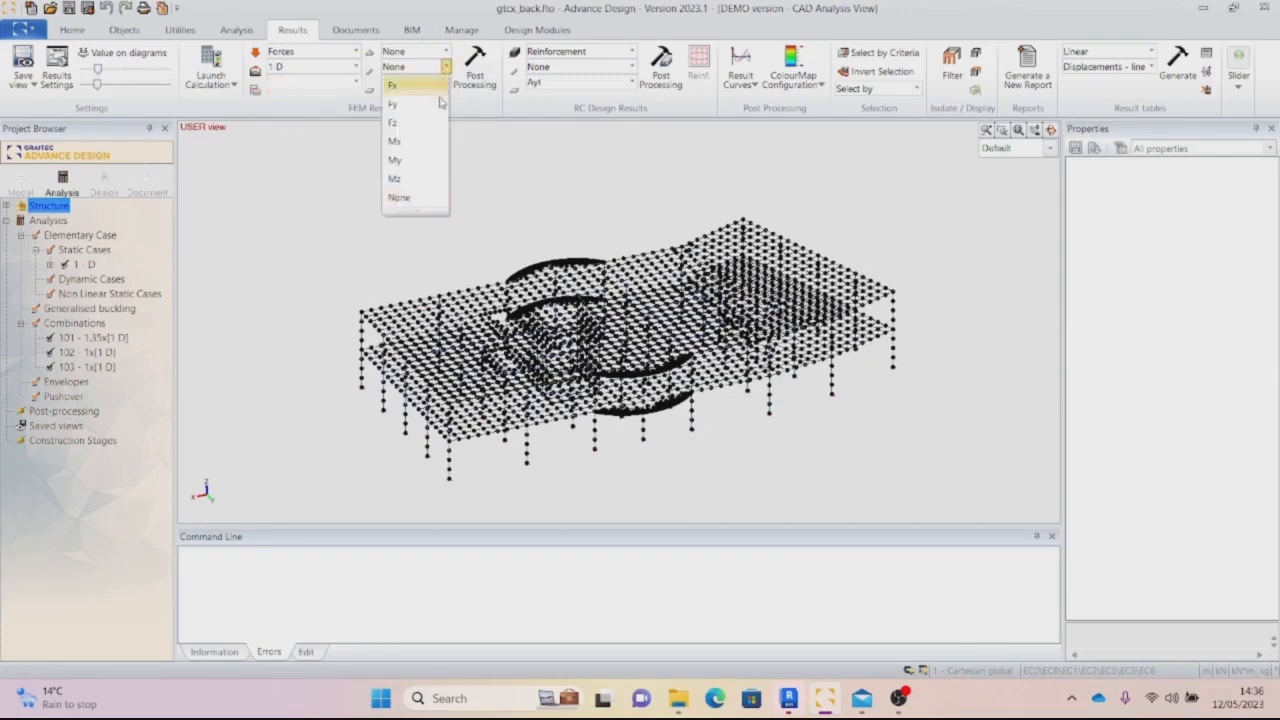
left_click(438, 159)
left_click(474, 76)
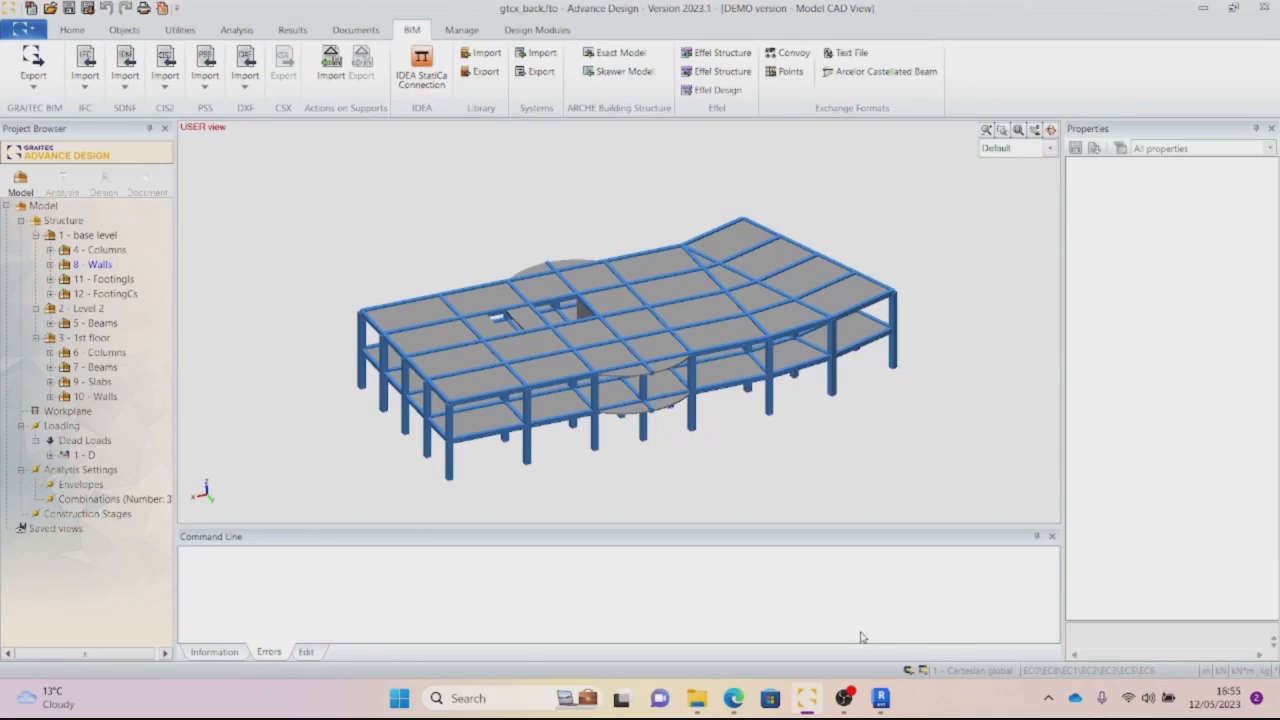
Export the calculated model to a Graitec Exchange Archive, overwriting revit_back_2.gtcx in Downloads
left_click(30, 89)
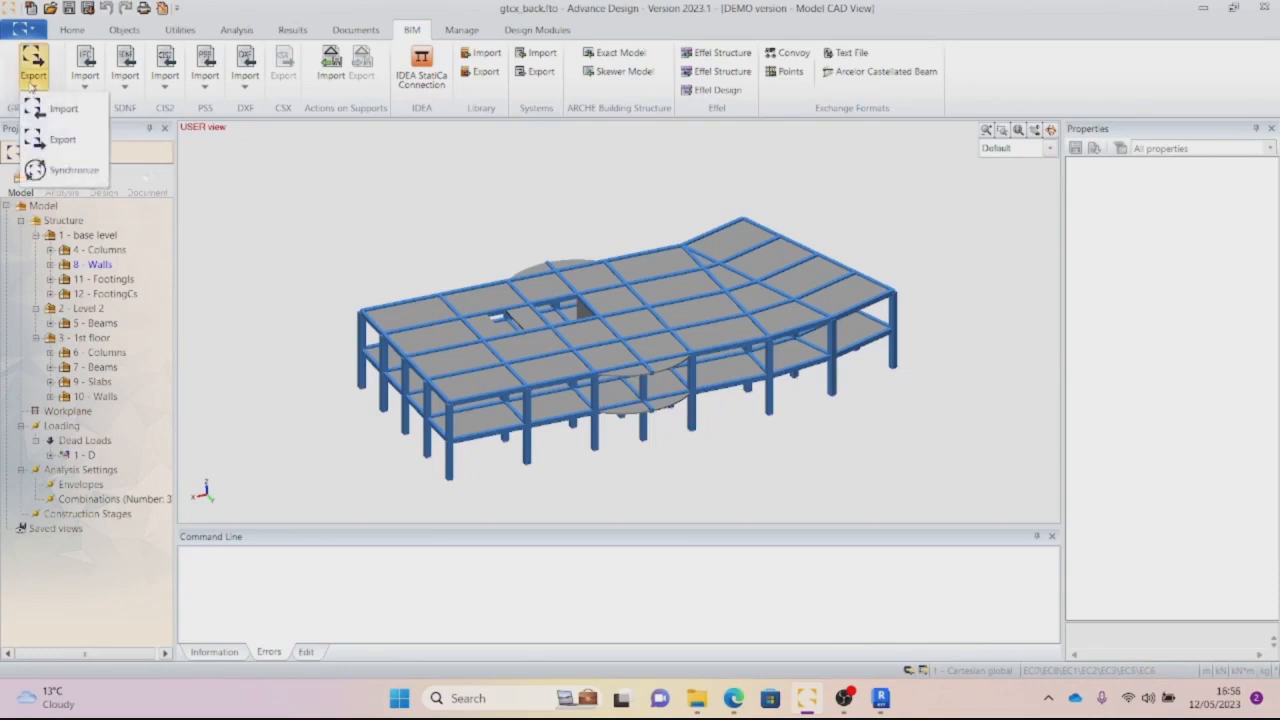
left_click(60, 139)
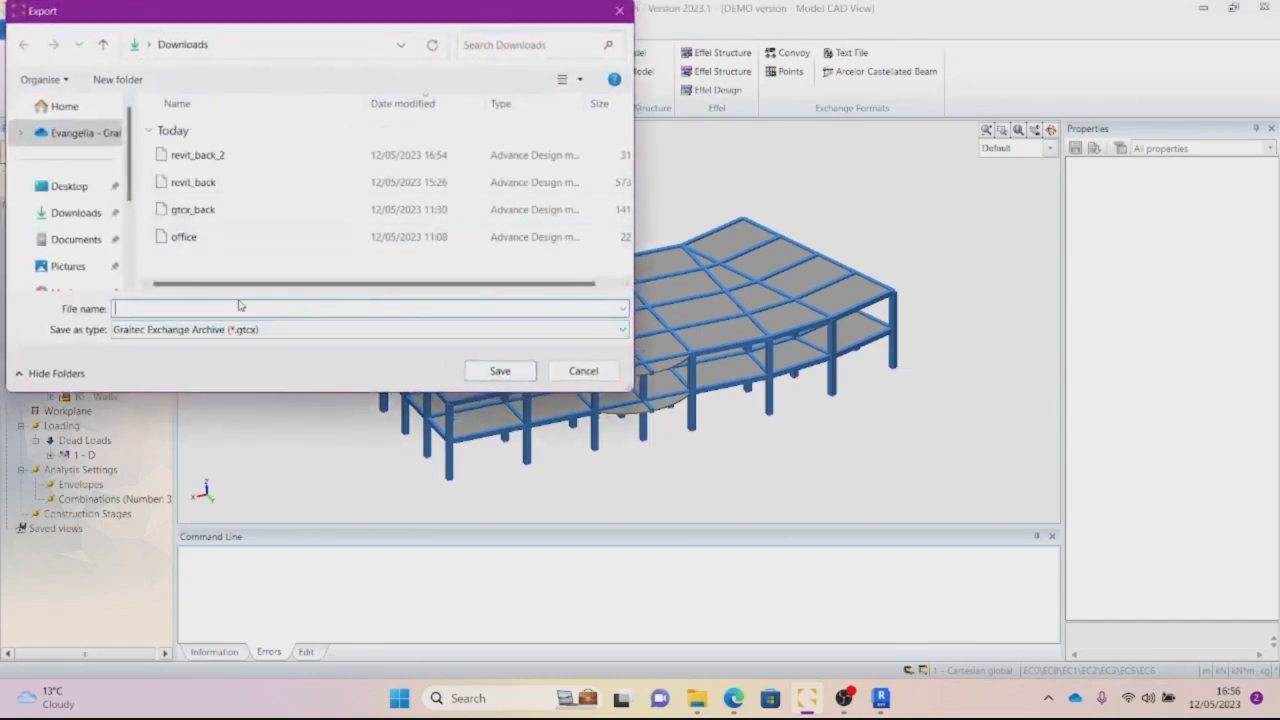
left_click(208, 158)
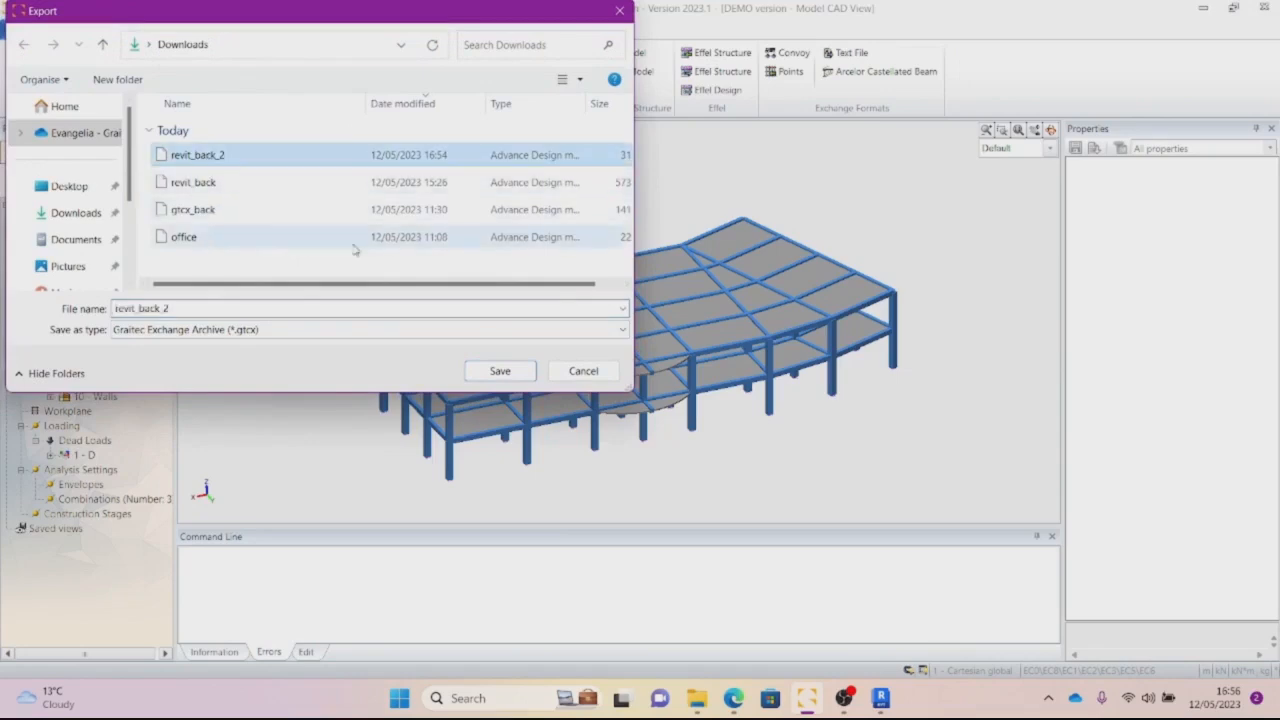
left_click(486, 372)
left_click(693, 355)
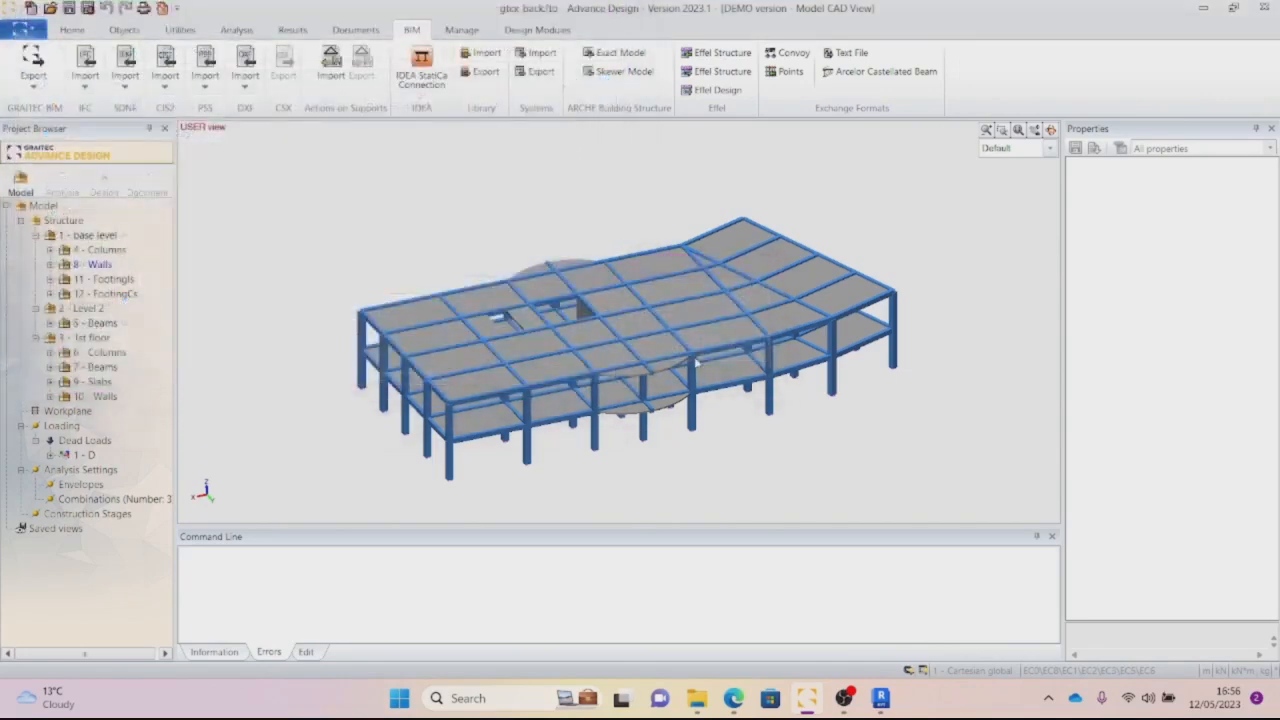
Switch to the empty Revit project, import revit_back_2.gtcx with geometry and FEM results, and generate the import report
mouse_move(890, 703)
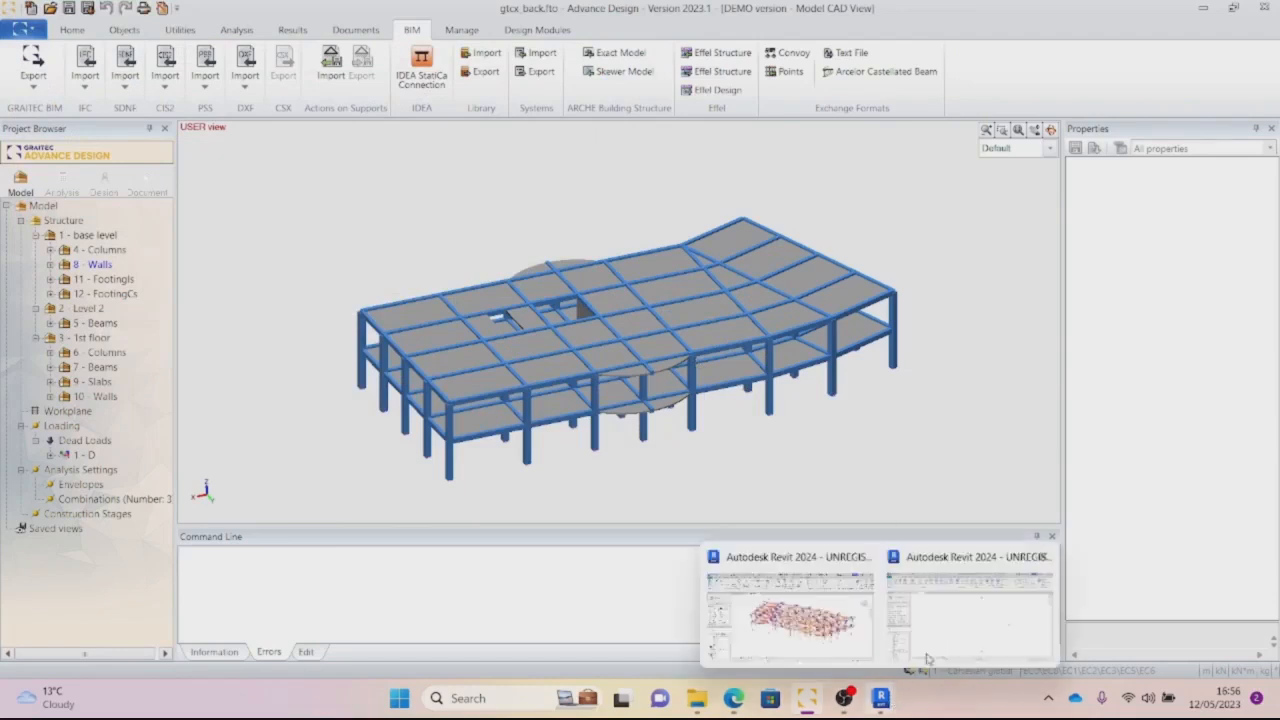
left_click(975, 605)
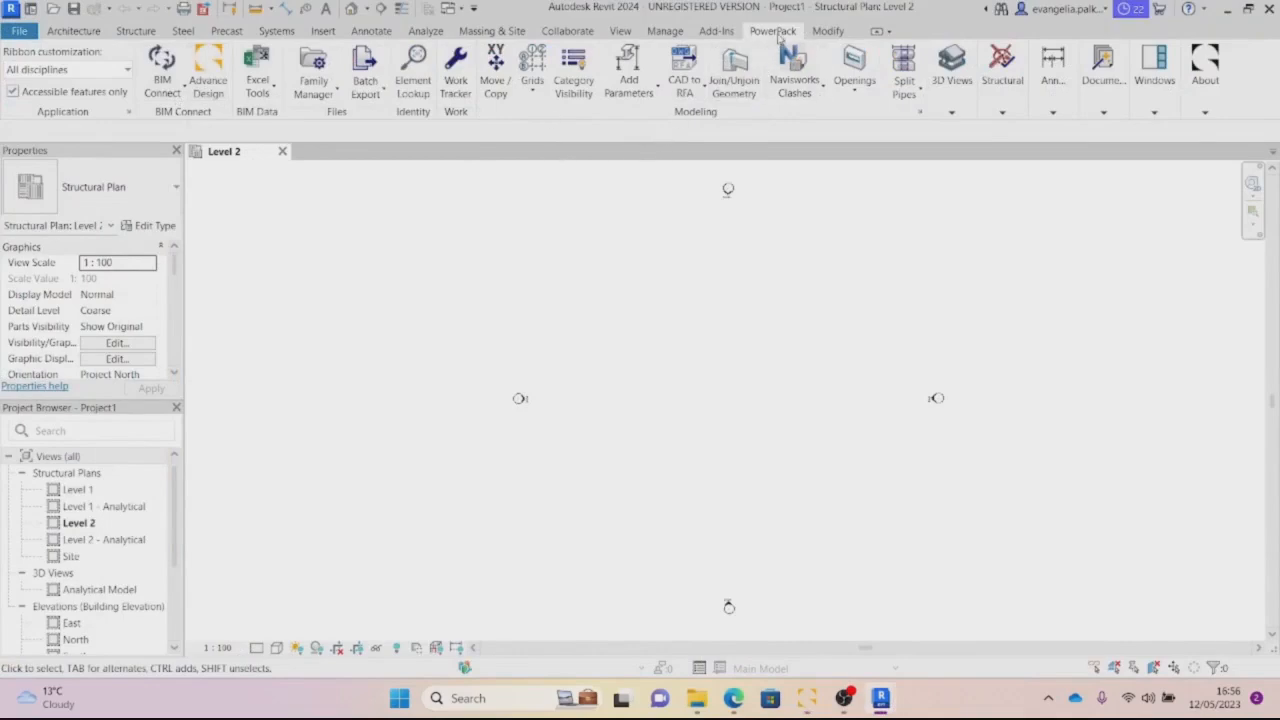
left_click(180, 92)
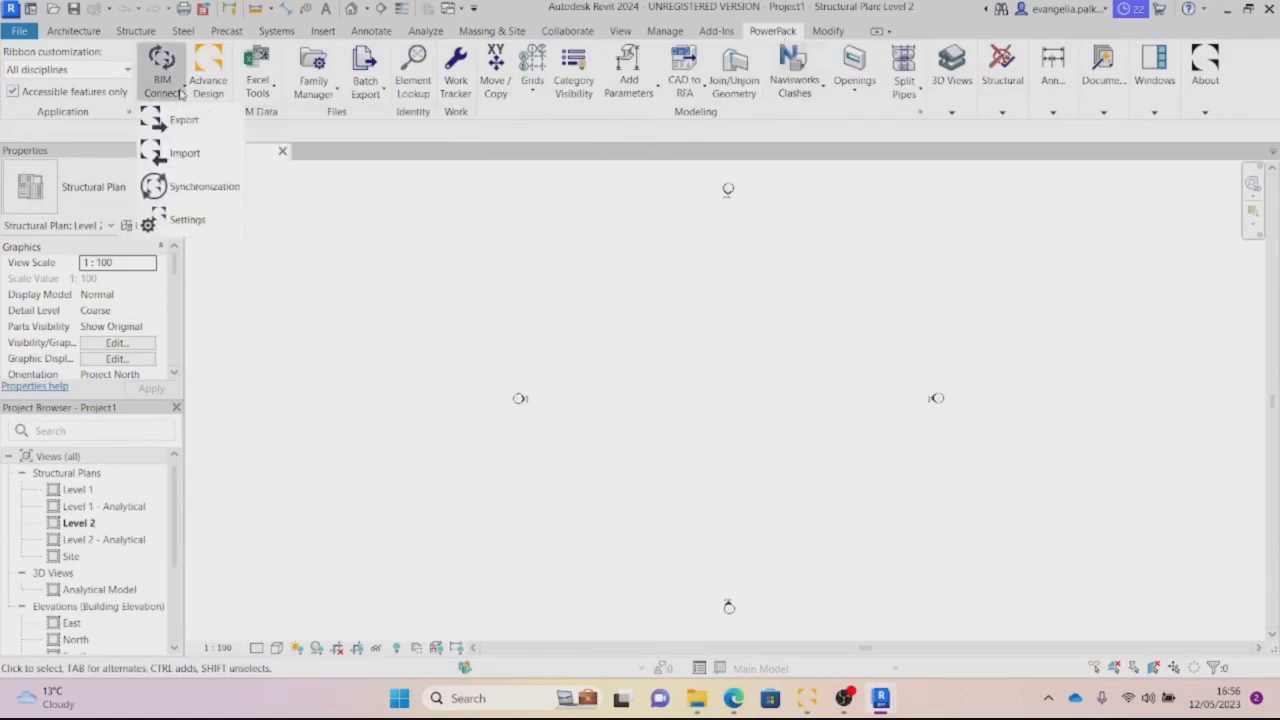
left_click(186, 150)
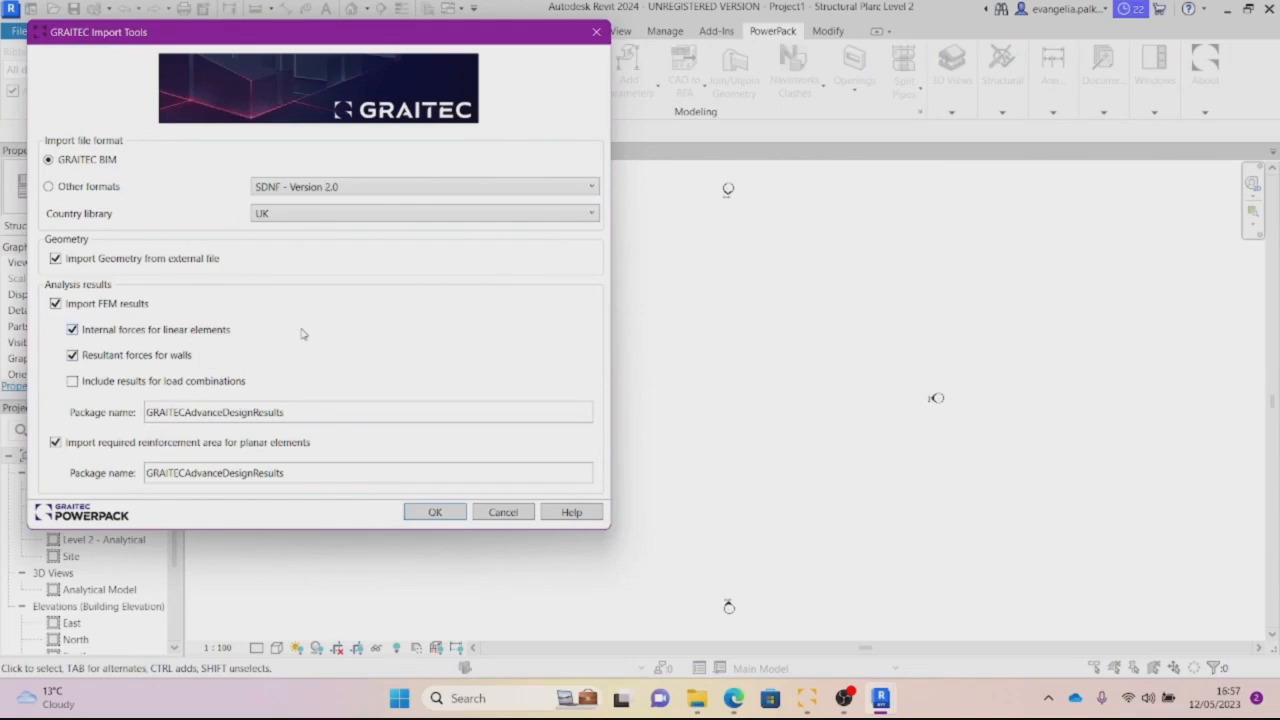
left_click(430, 513)
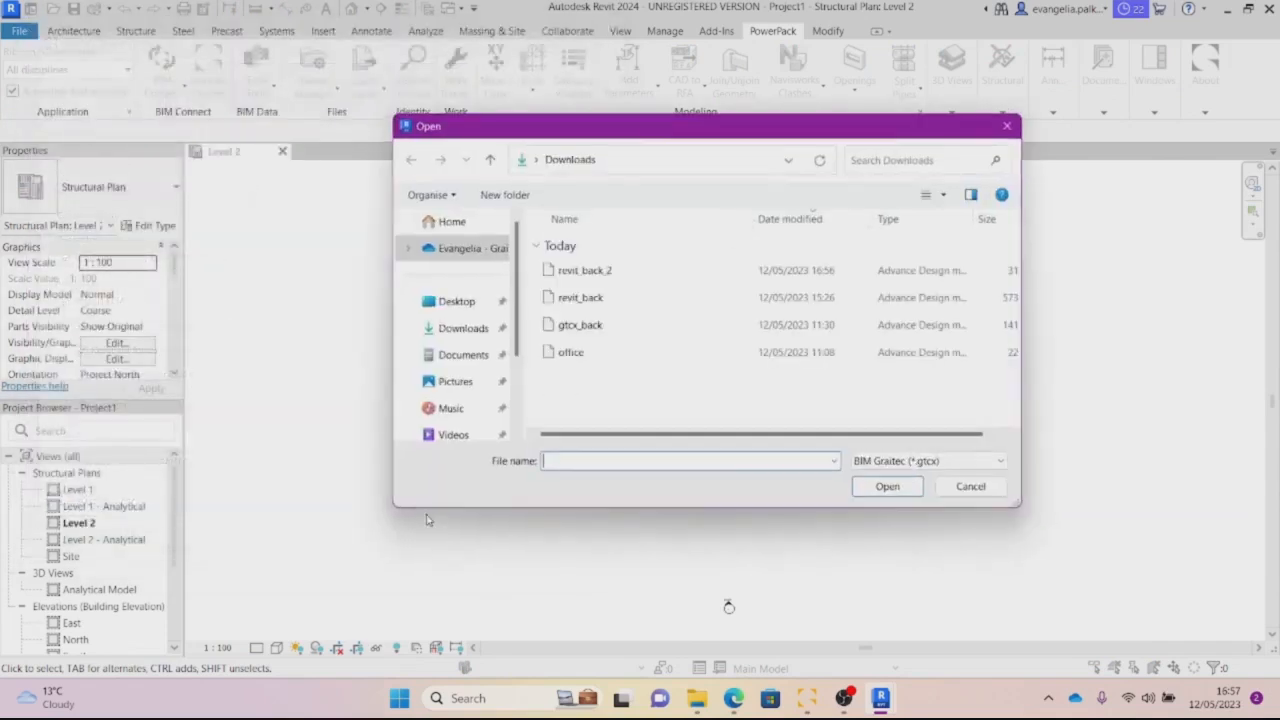
left_click(587, 270)
left_click(885, 486)
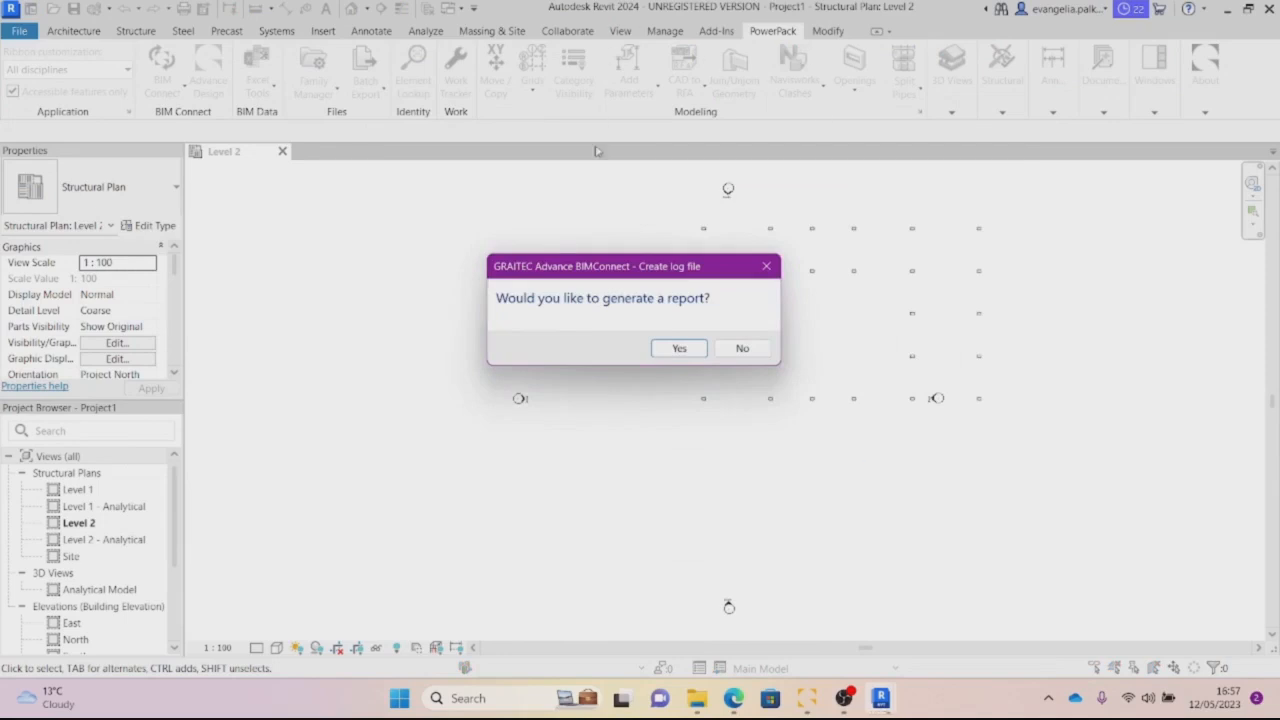
left_click(680, 348)
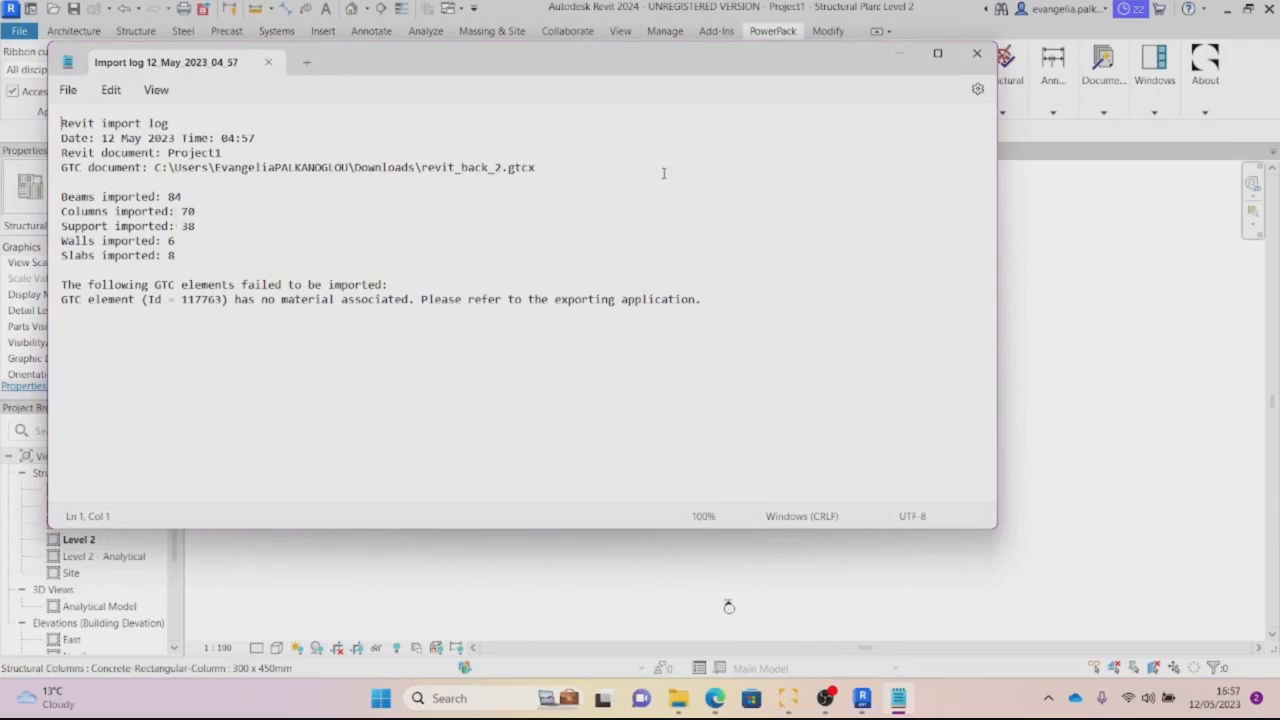
left_click(977, 54)
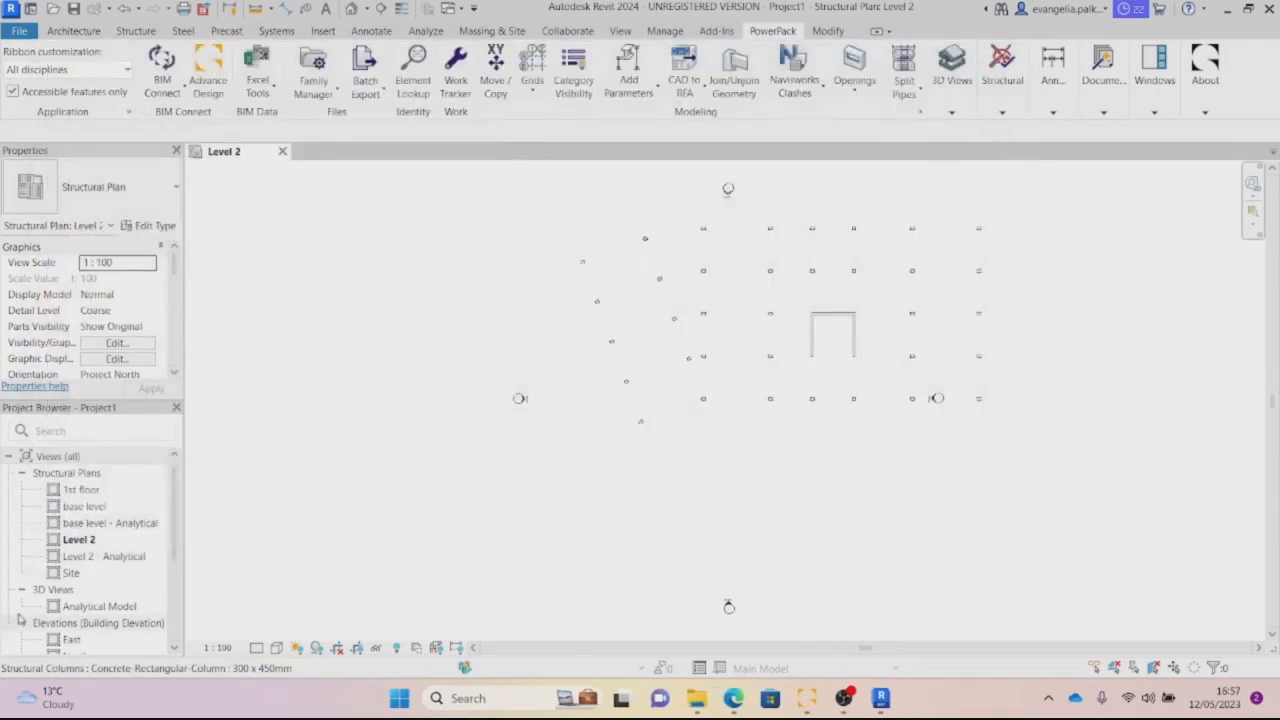
Create 3D views for the base level, Level 2 and 1st floor, and open the Analytical Model 3D view
left_click(52, 610)
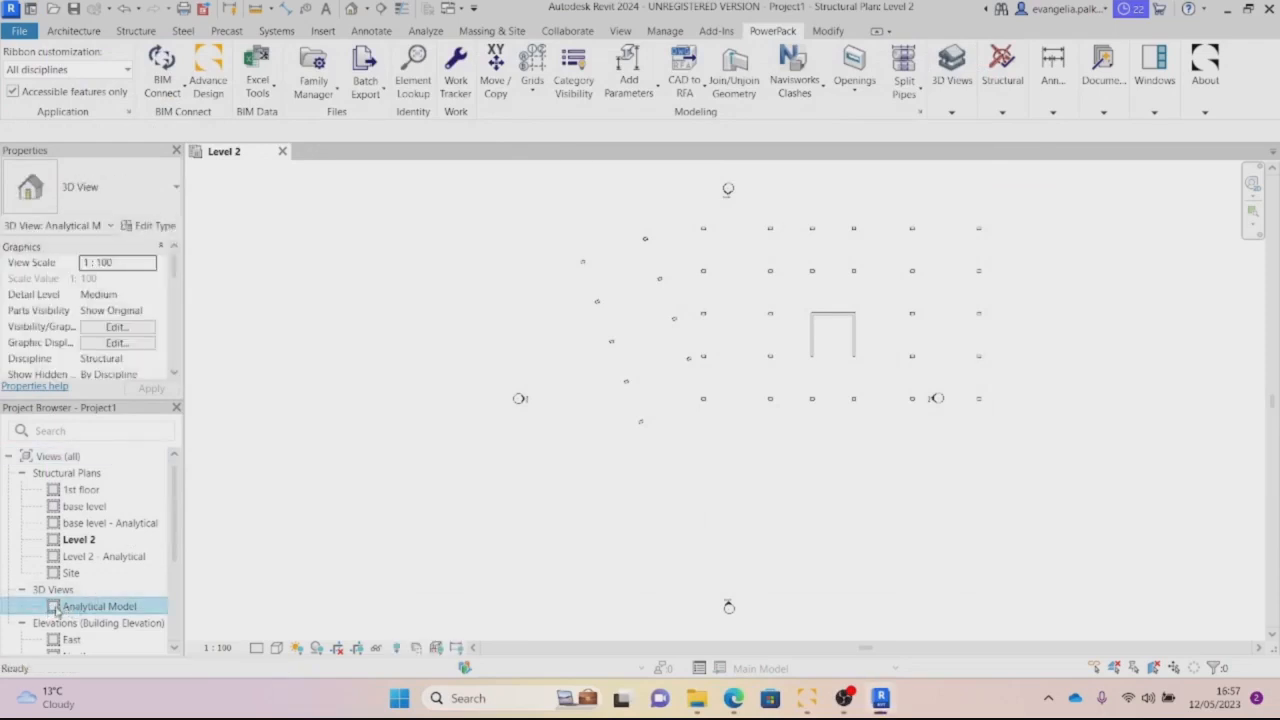
left_click(952, 80)
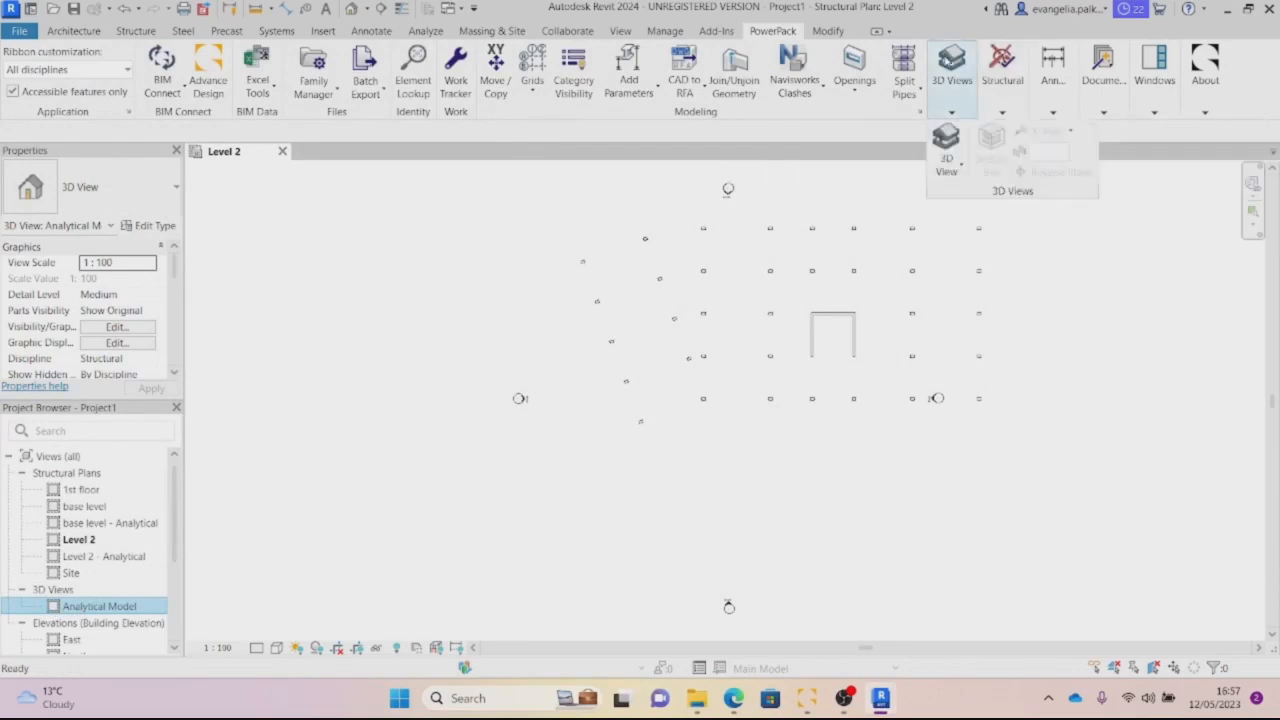
left_click(958, 164)
left_click(957, 268)
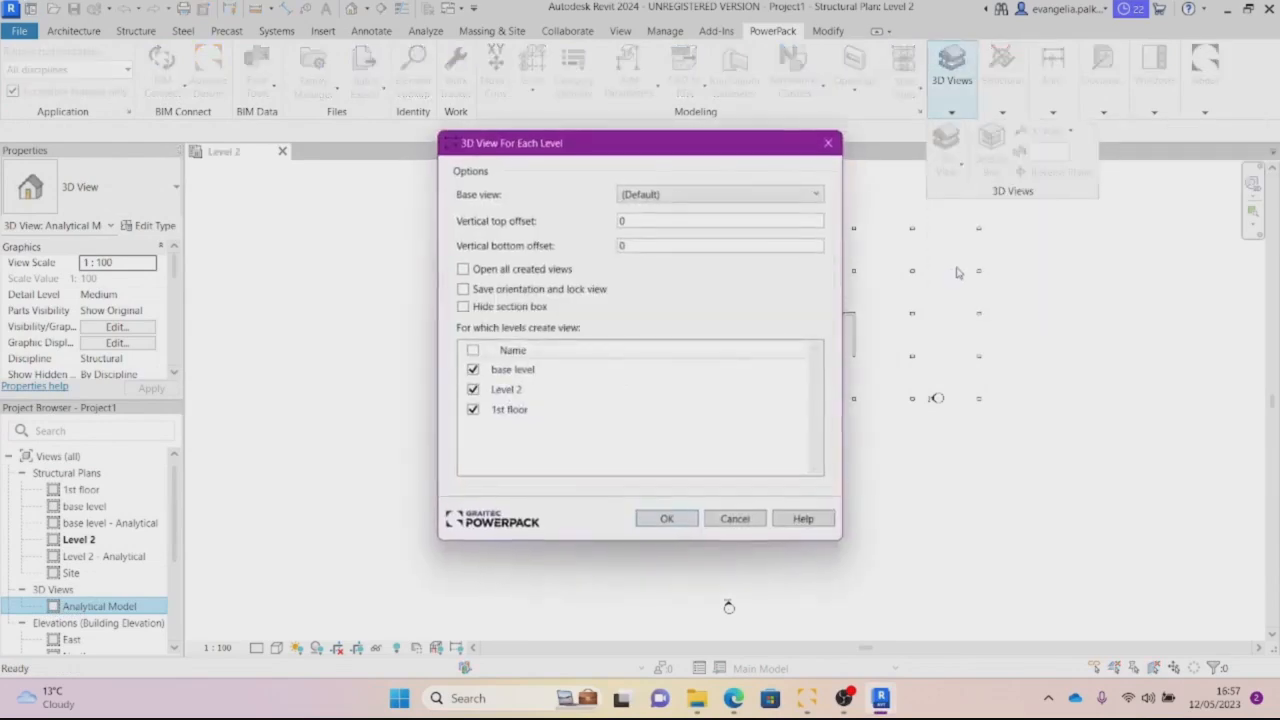
left_click(660, 520)
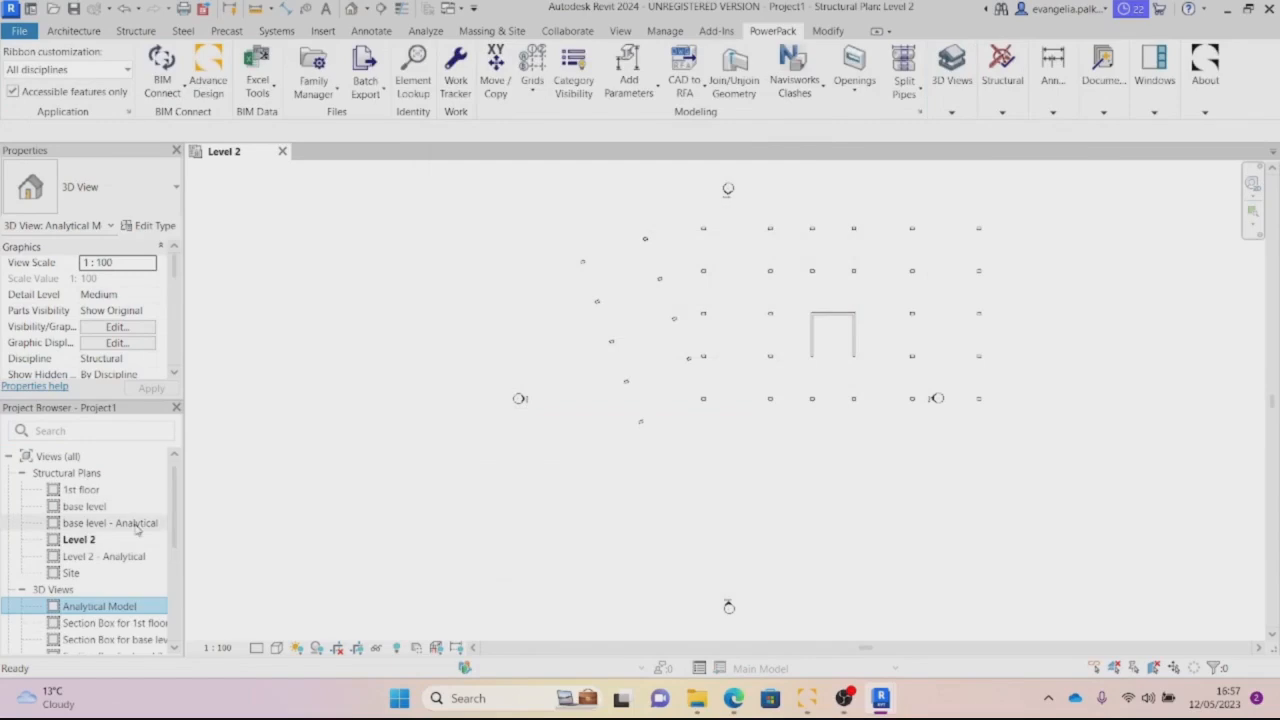
scroll(176, 530, "down", 2)
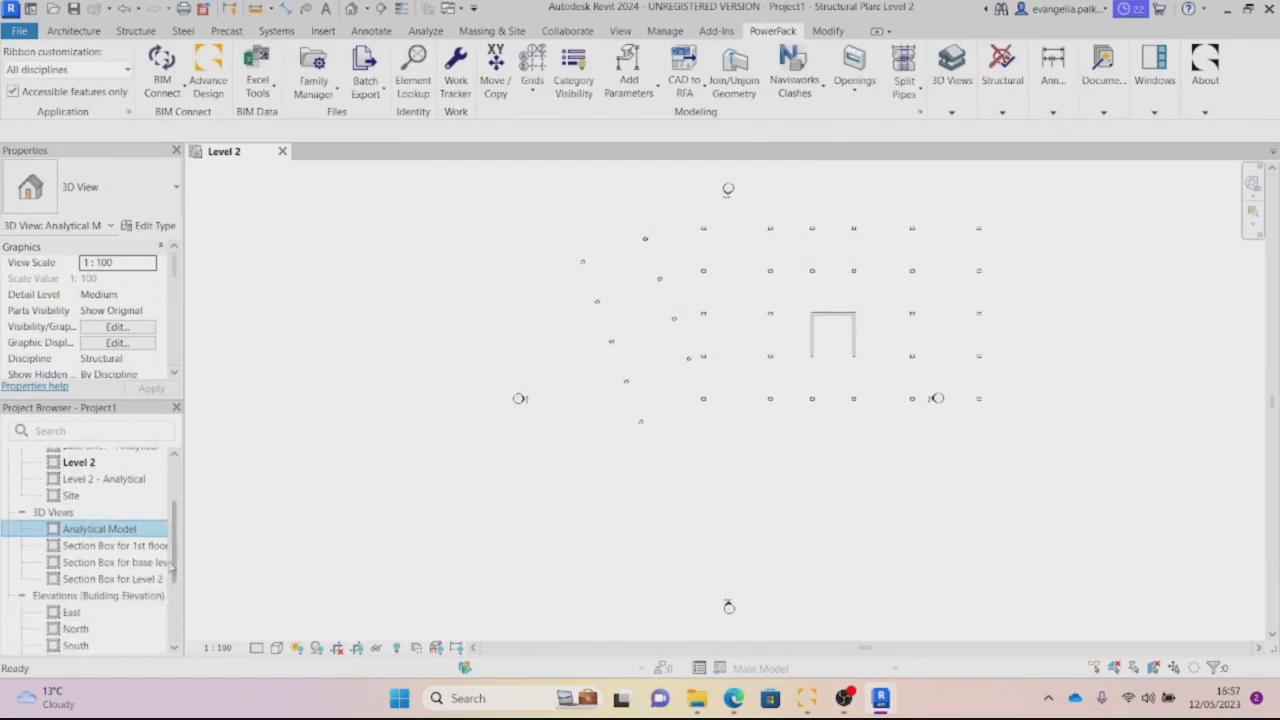
double_click(54, 530)
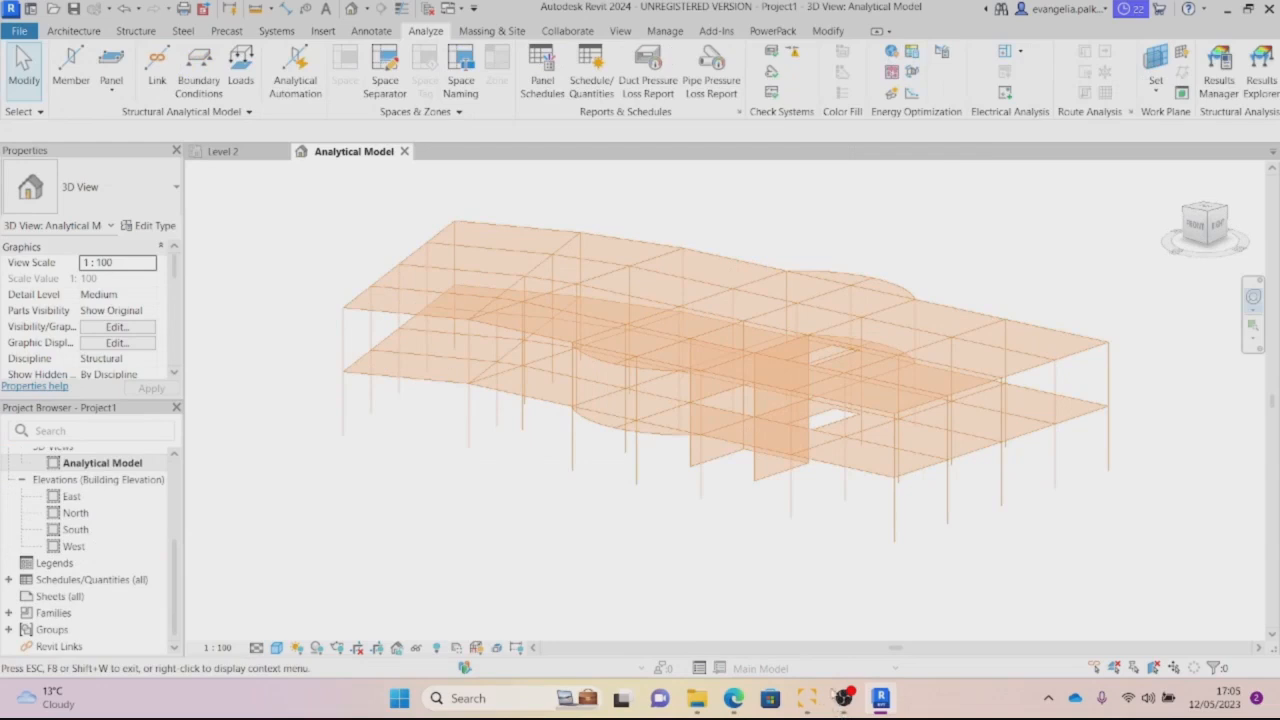
Start BIM Connect synchronization for the analytical model, declining to create material mappings for all unmapped materials
left_click(752, 31)
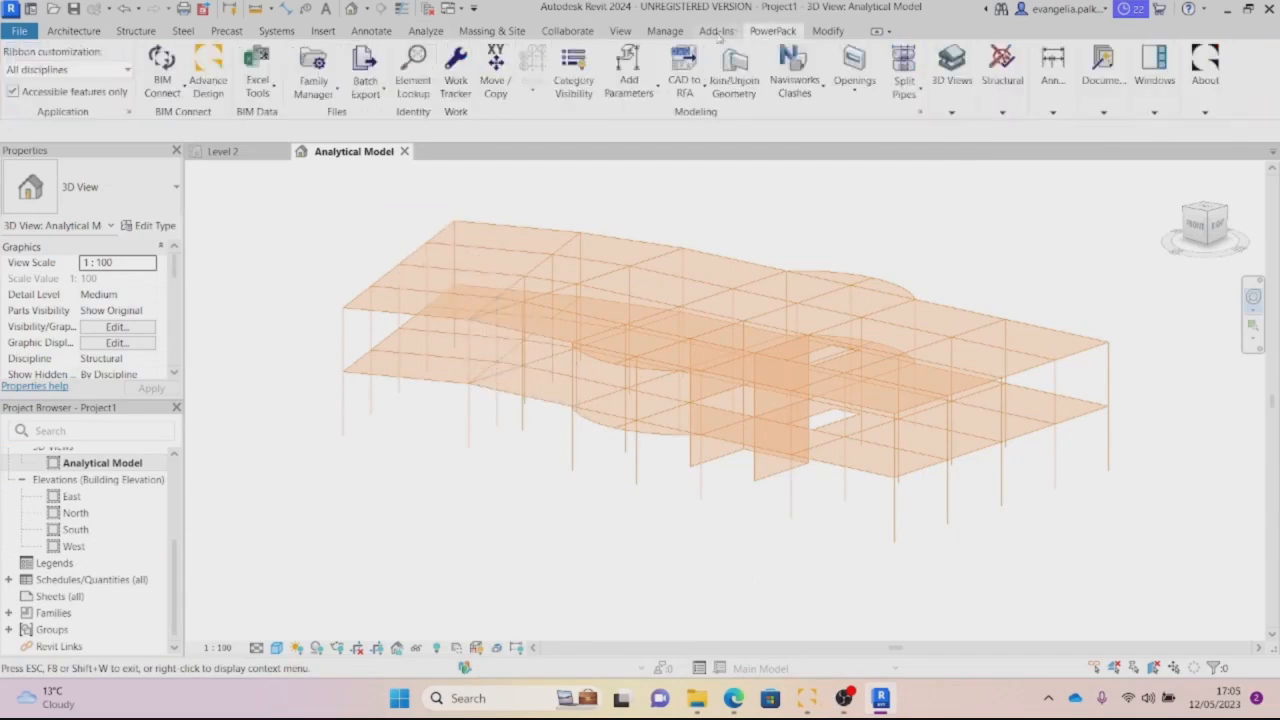
left_click(173, 98)
left_click(188, 187)
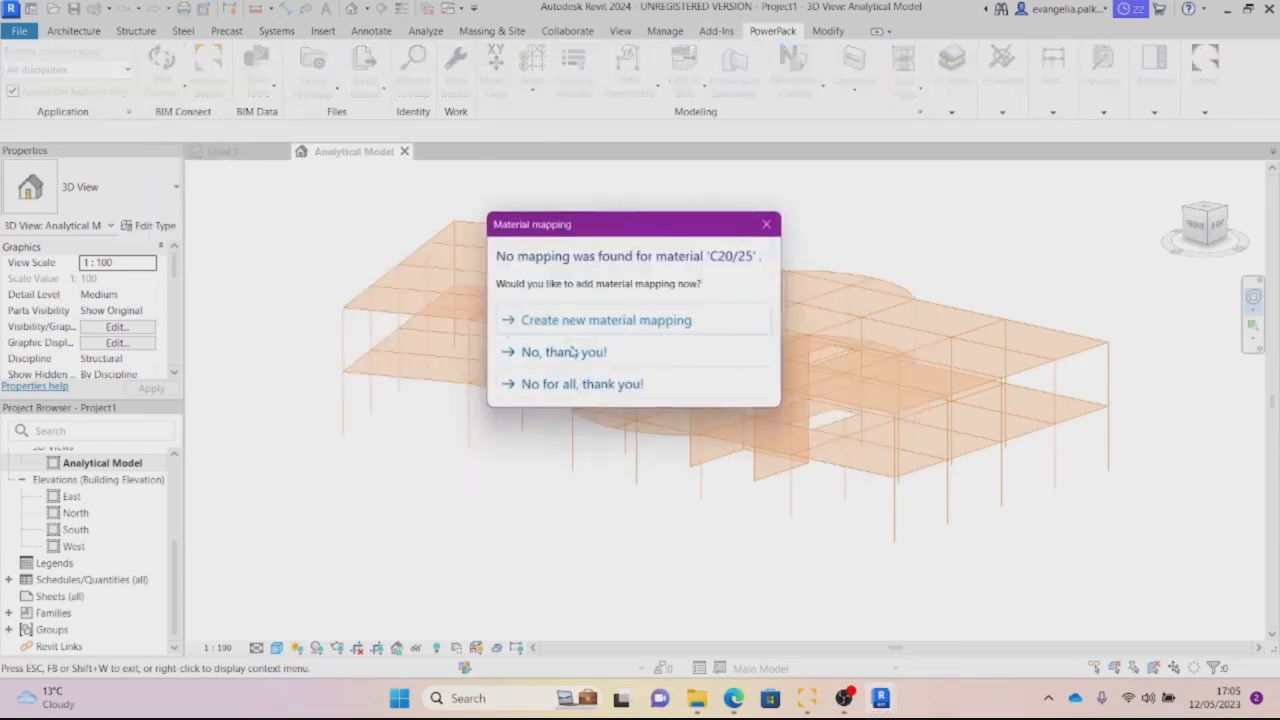
left_click(572, 352)
left_click(572, 355)
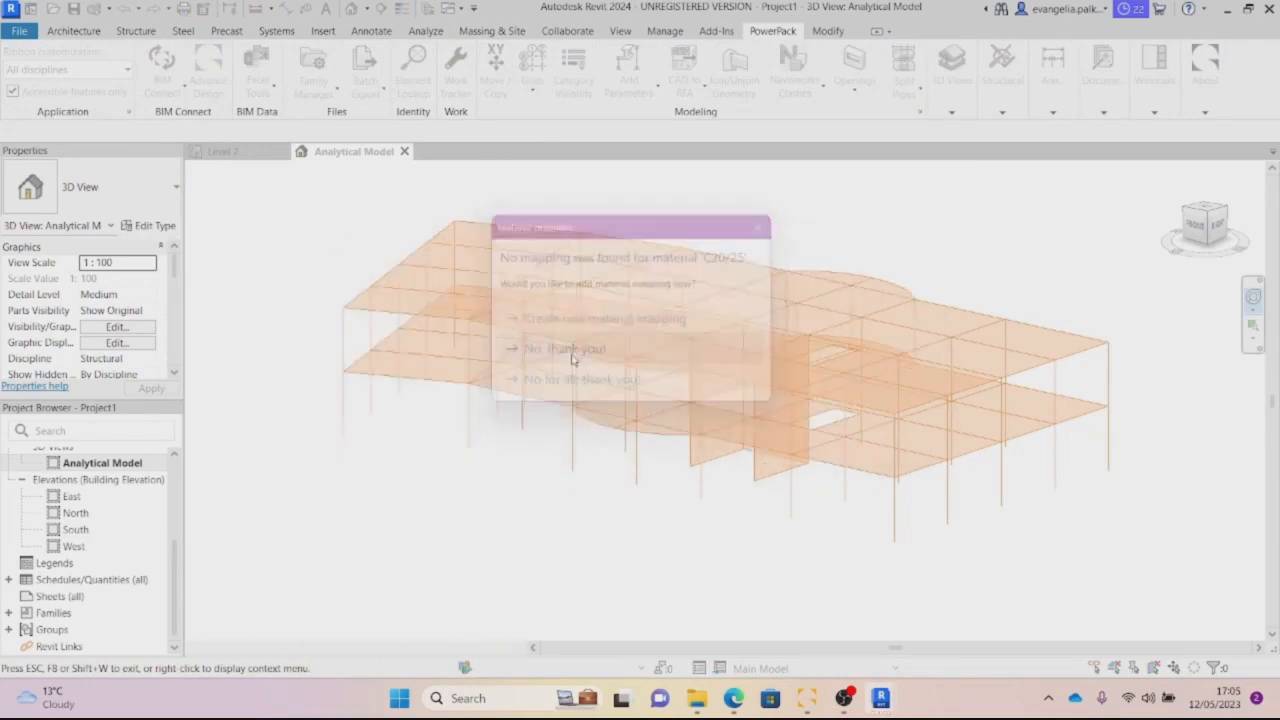
left_click(571, 351)
left_click(570, 352)
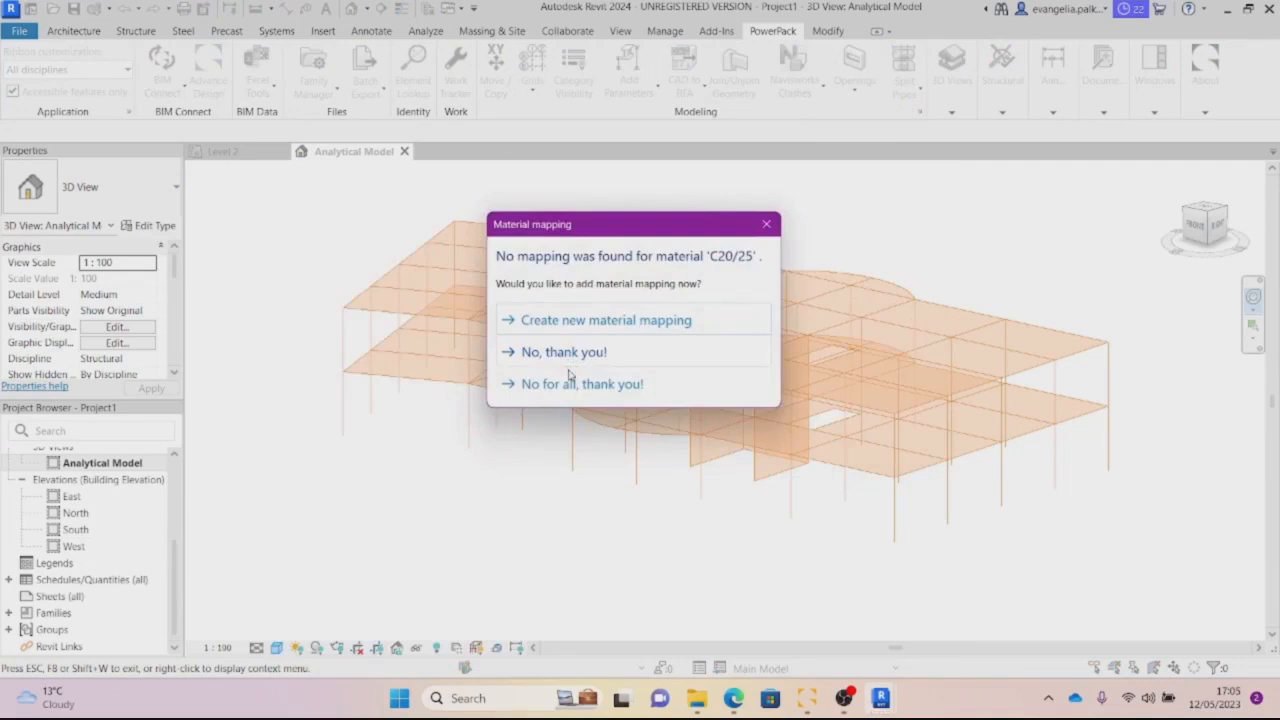
left_click(572, 379)
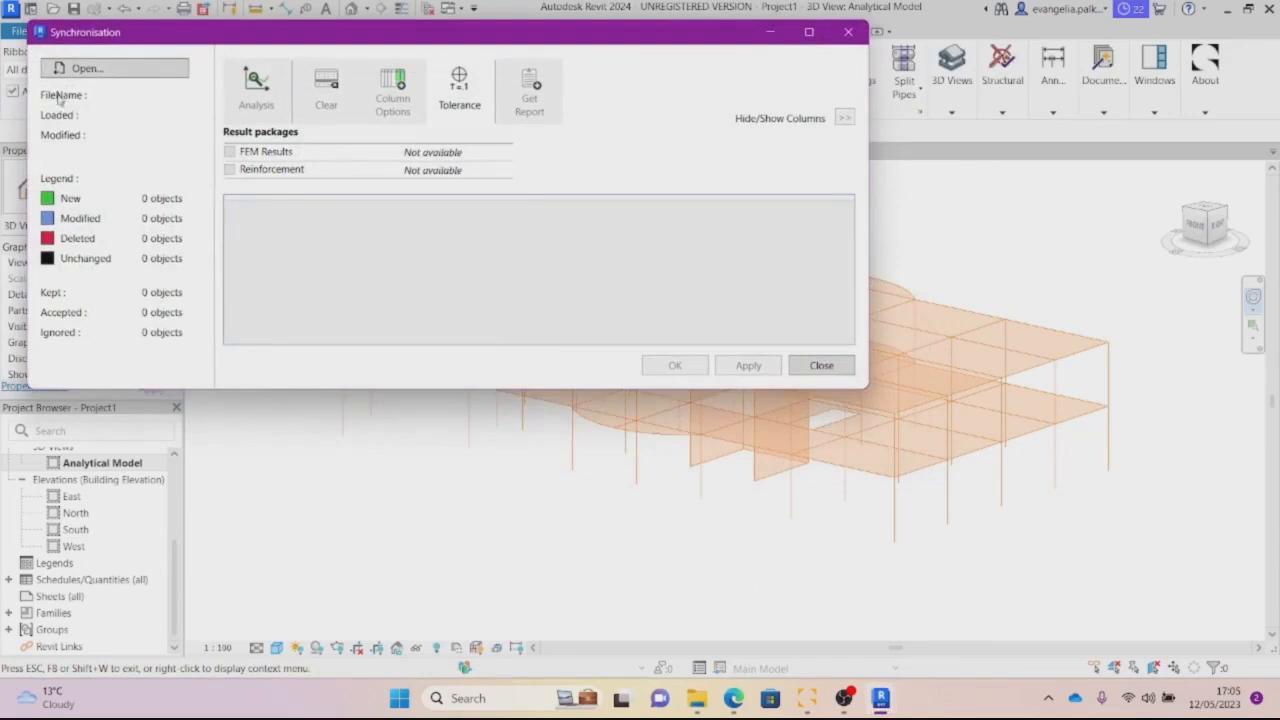
Load revit_back.gtcx into the synchronization and accept it with the FEM Results package included
left_click(86, 70)
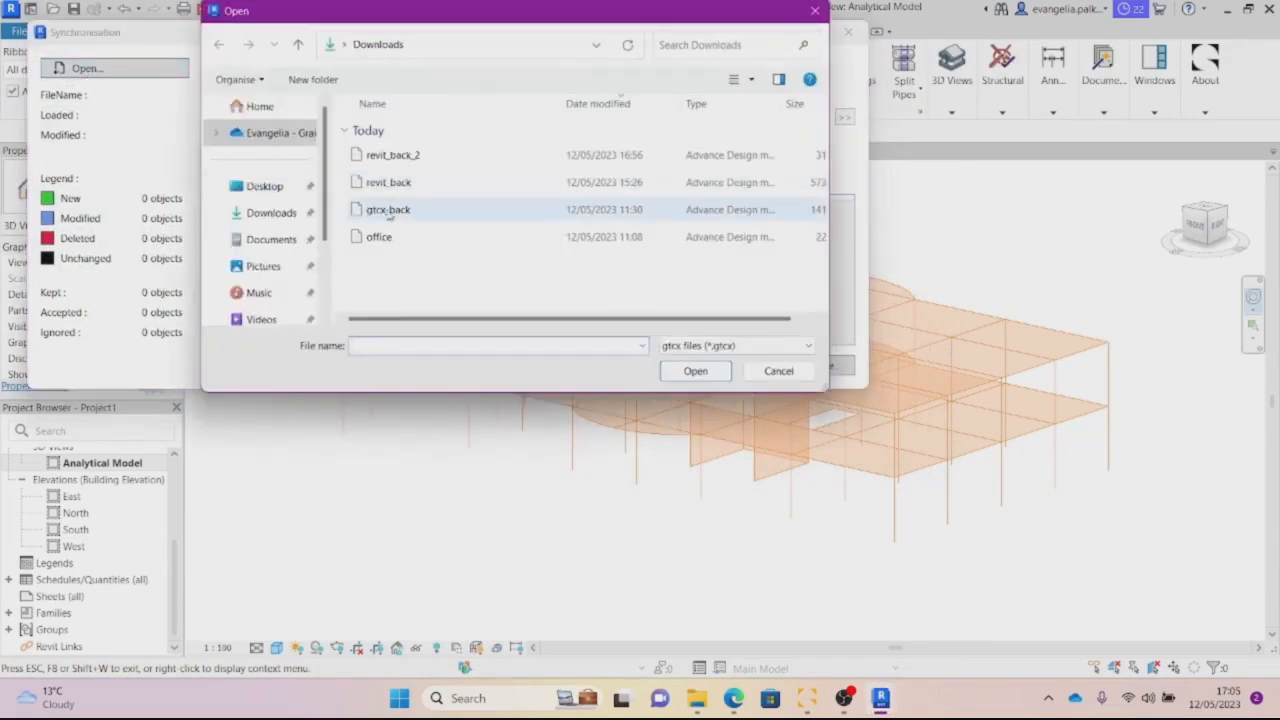
left_click(390, 183)
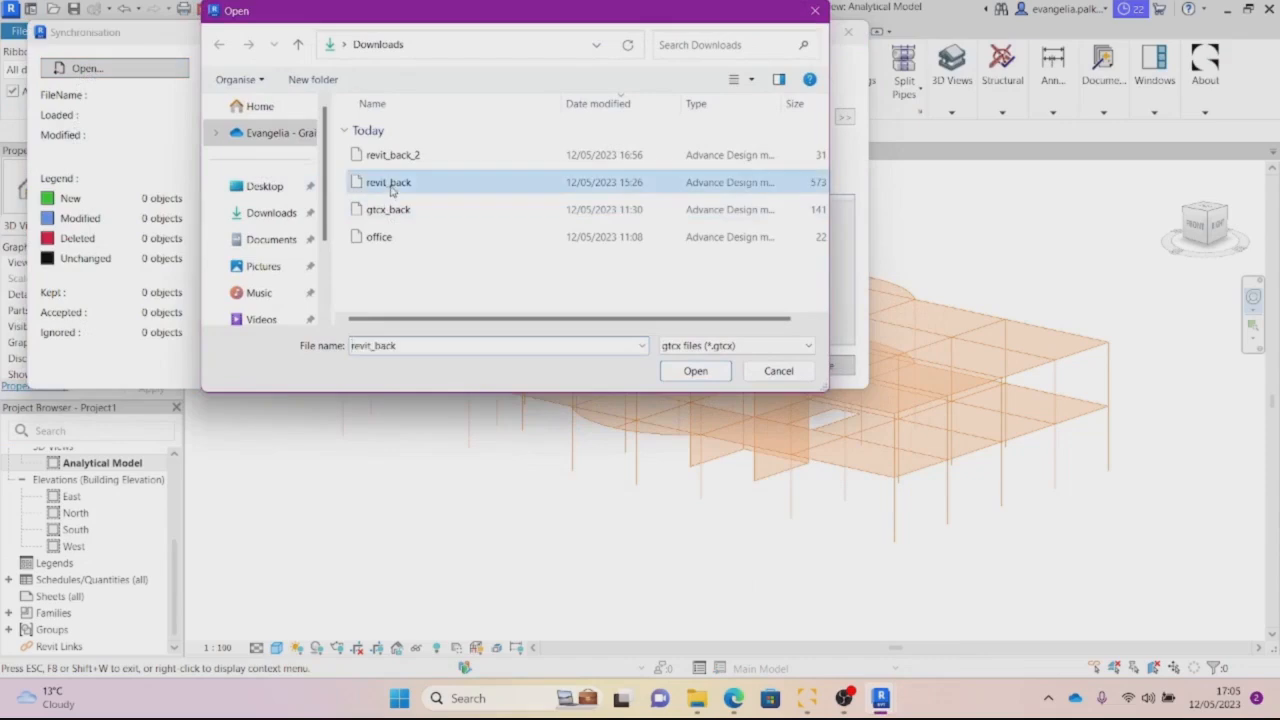
left_click(703, 374)
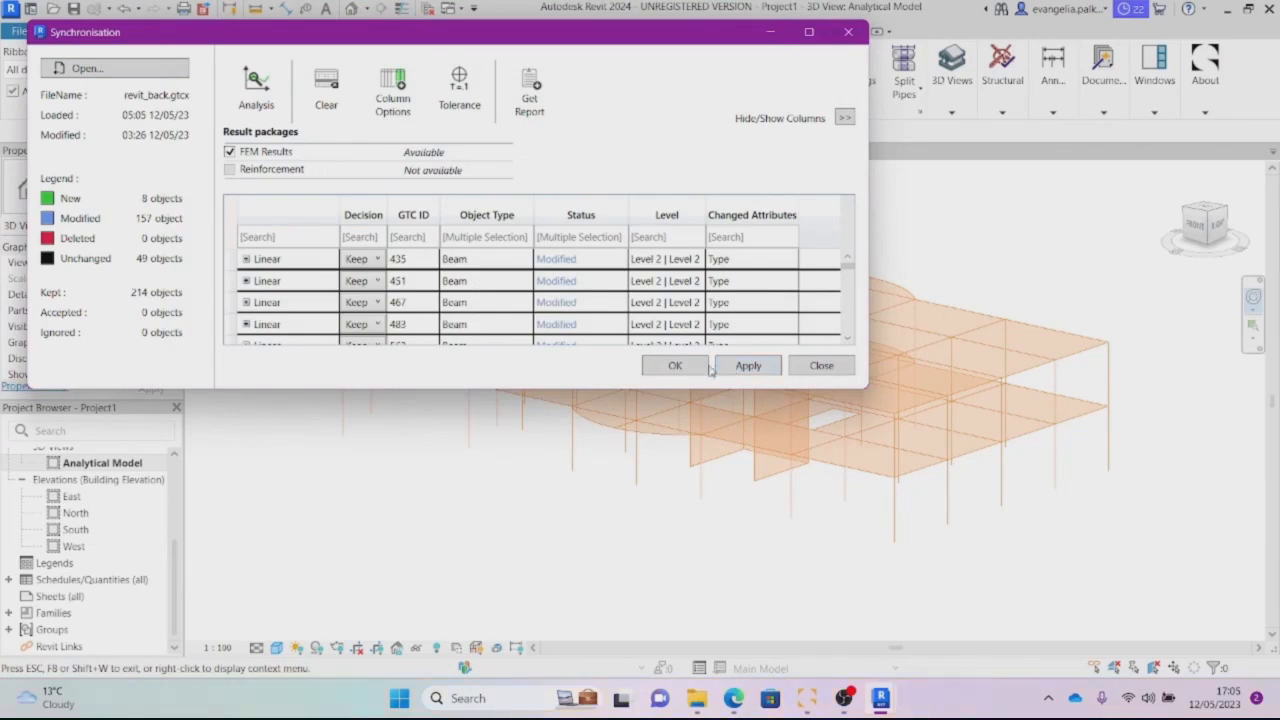
left_click(675, 366)
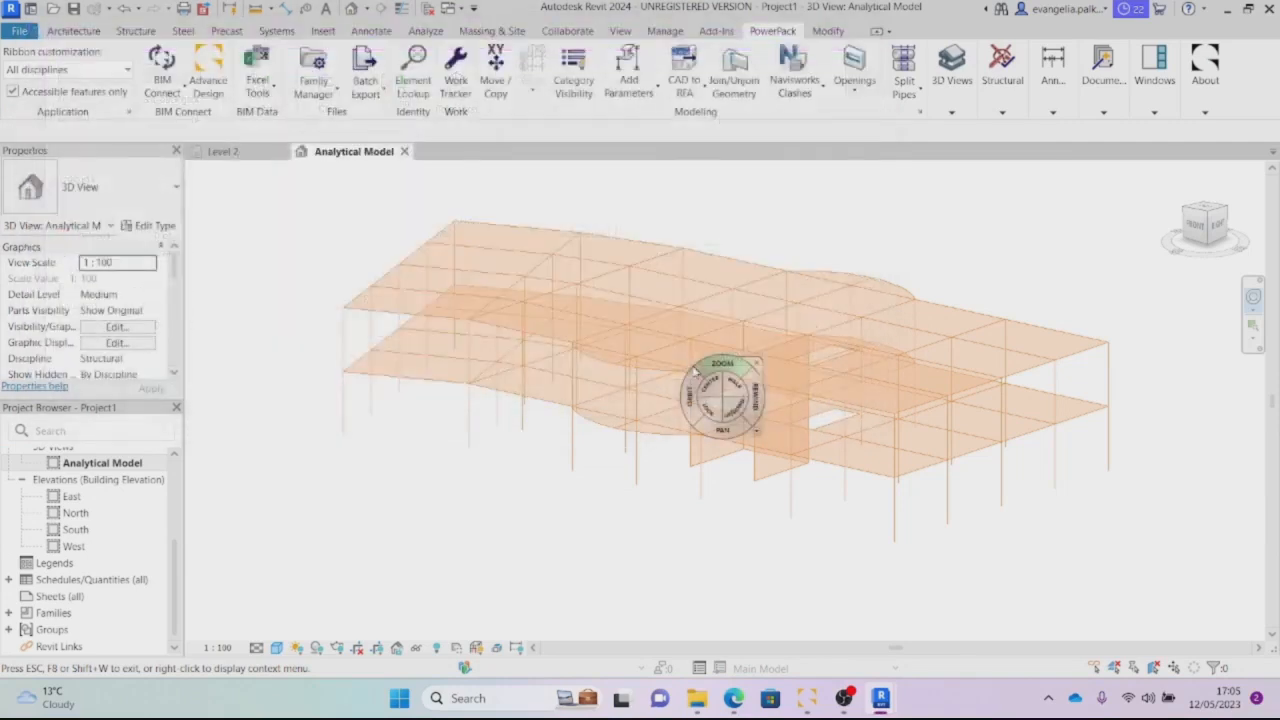
Check the Advance Design analysis results package in the Results Manager
left_click(435, 33)
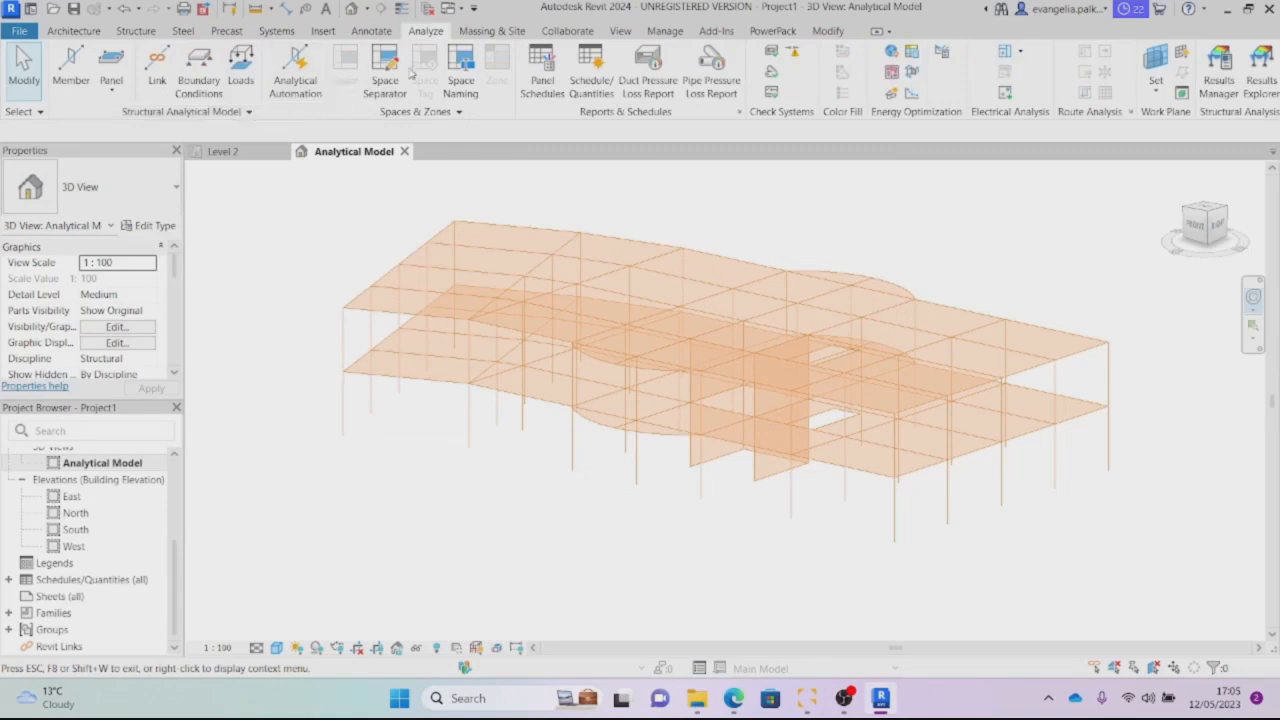
left_click(1222, 66)
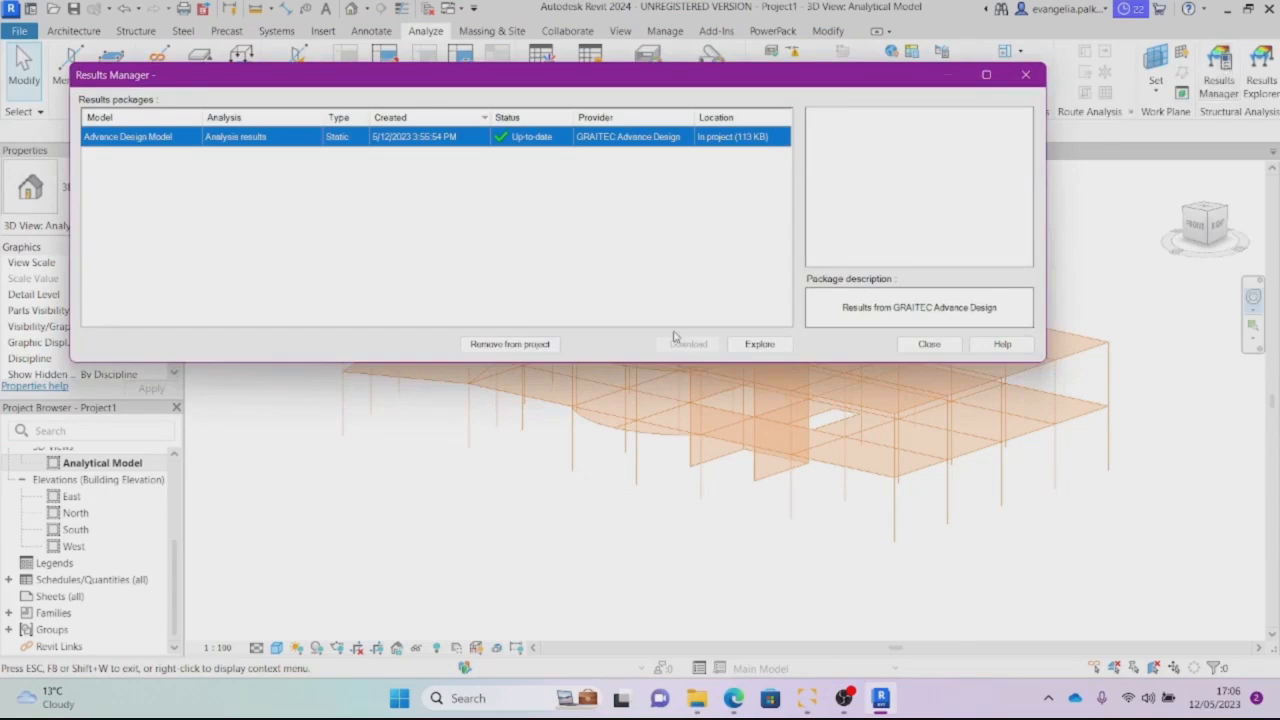
left_click(929, 344)
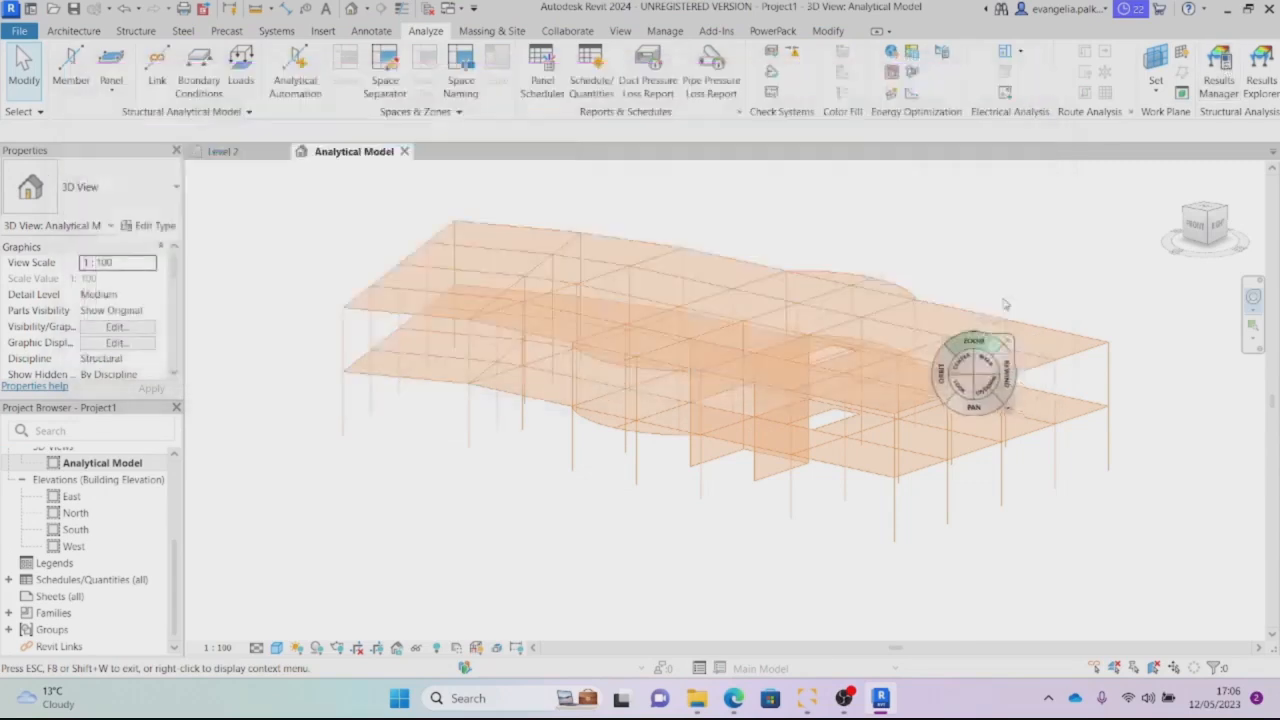
Display the My moment diagrams on the members for load case D with the Results Explorer
left_click(1262, 80)
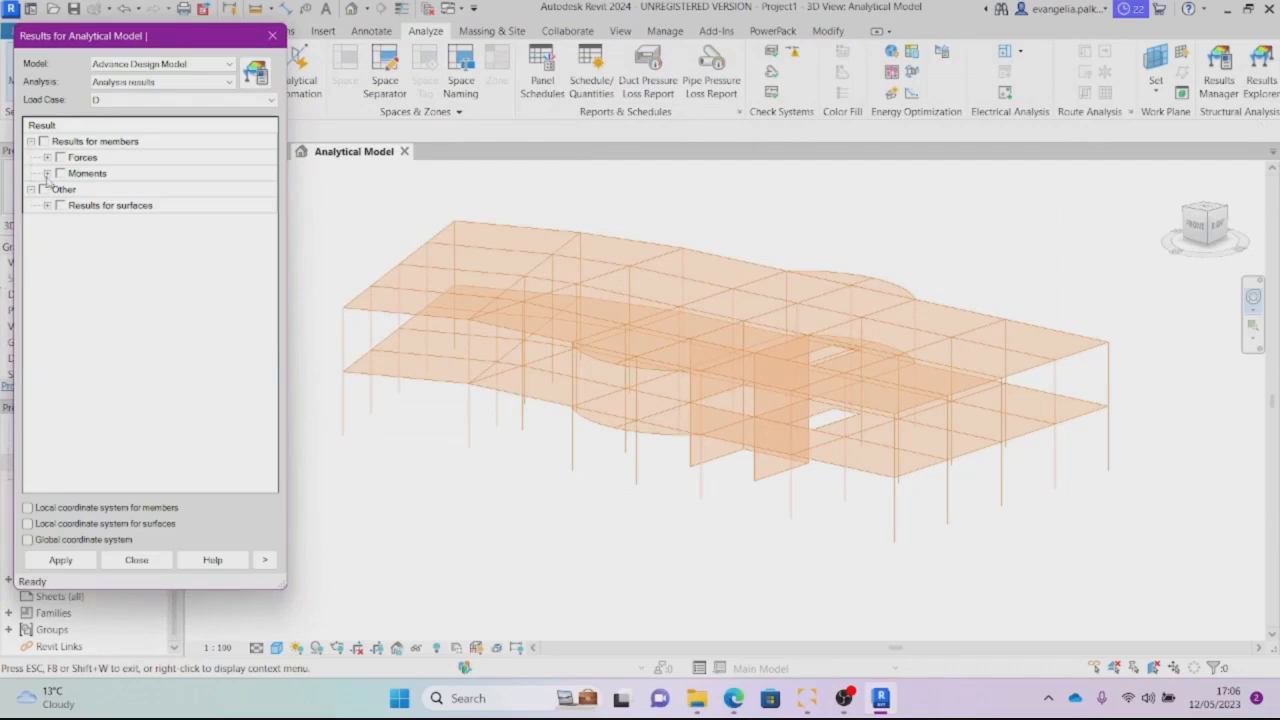
left_click(47, 173)
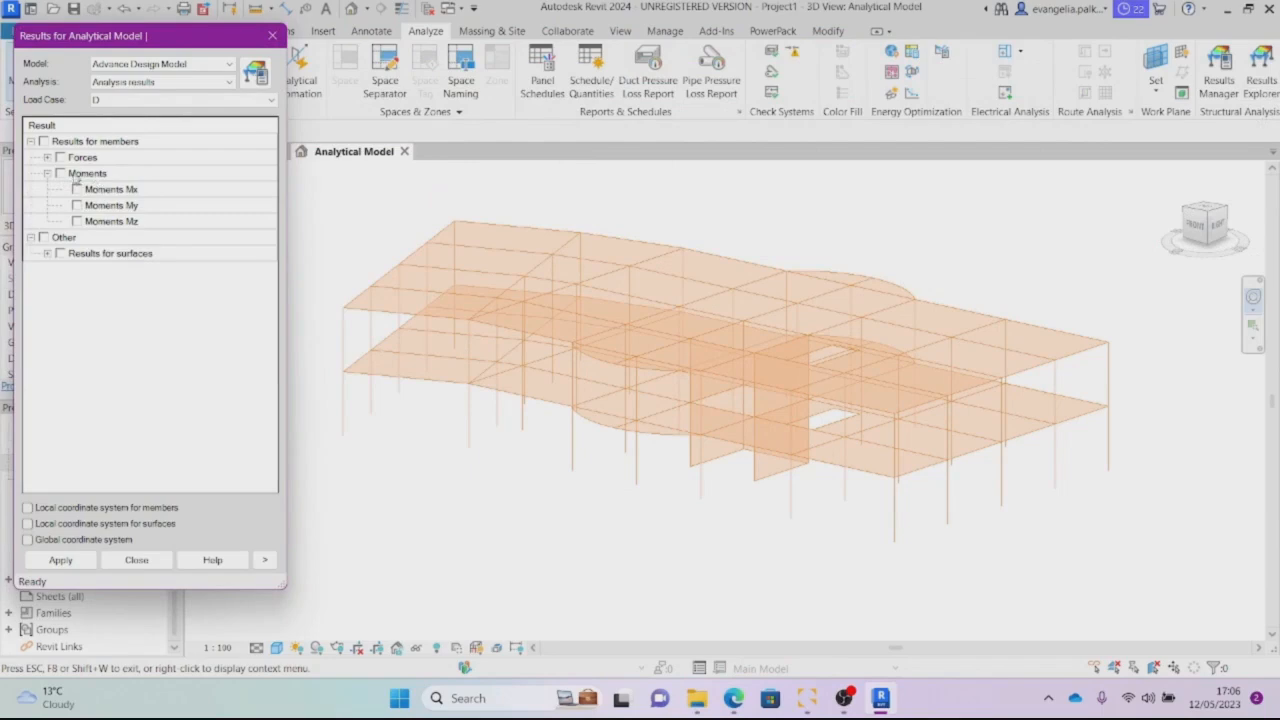
left_click(77, 205)
left_click(61, 560)
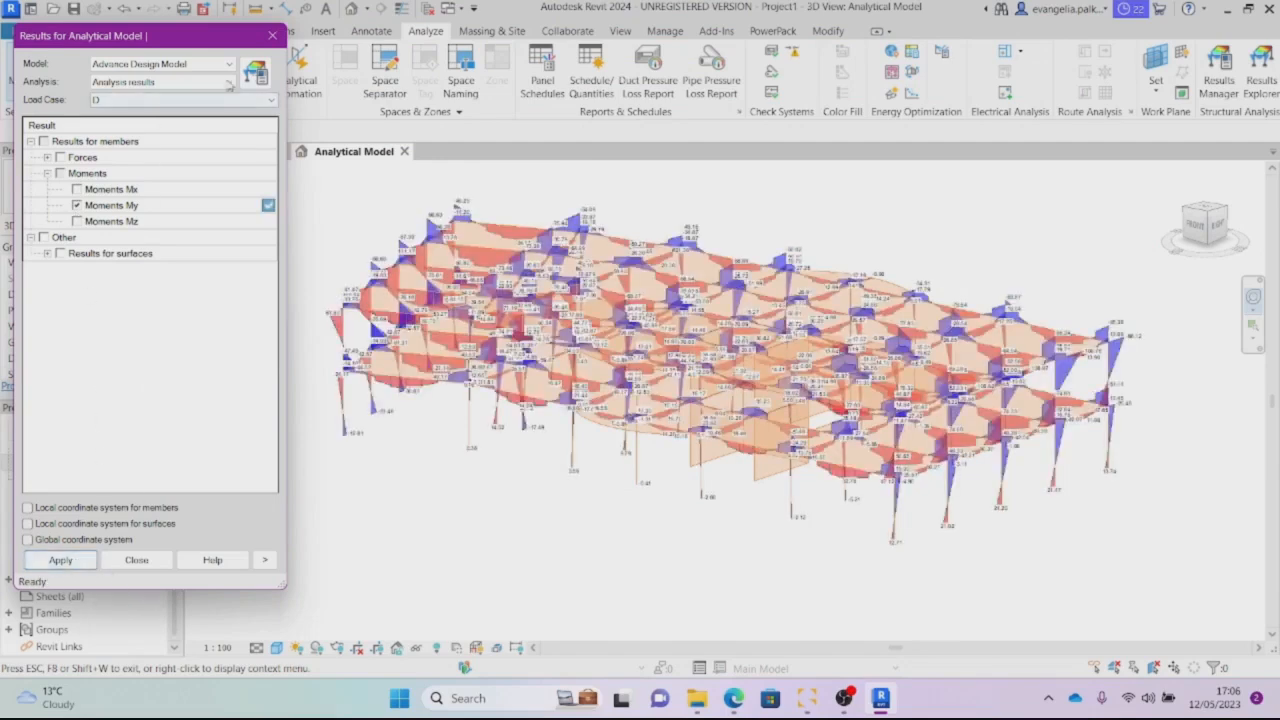
left_click(272, 36)
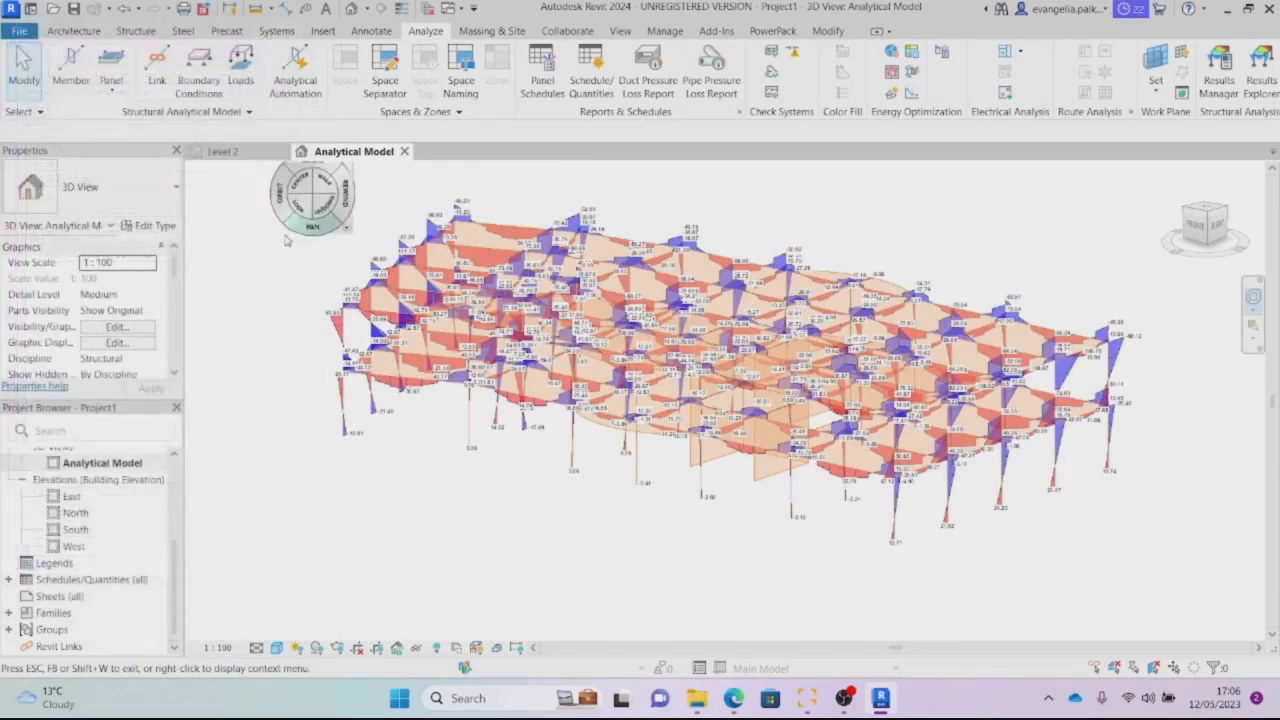